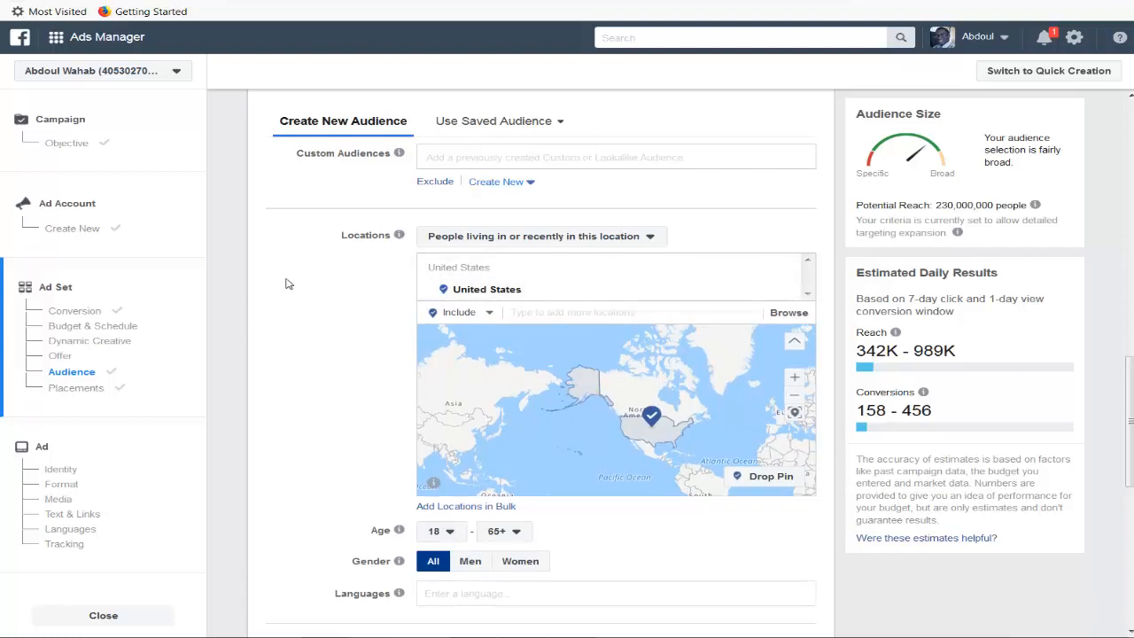
Go to the Detailed Targeting section and keep the current Windows color scheme without showing the performance message again
scroll(297, 297, down, 3)
scroll(372, 288, down, 3)
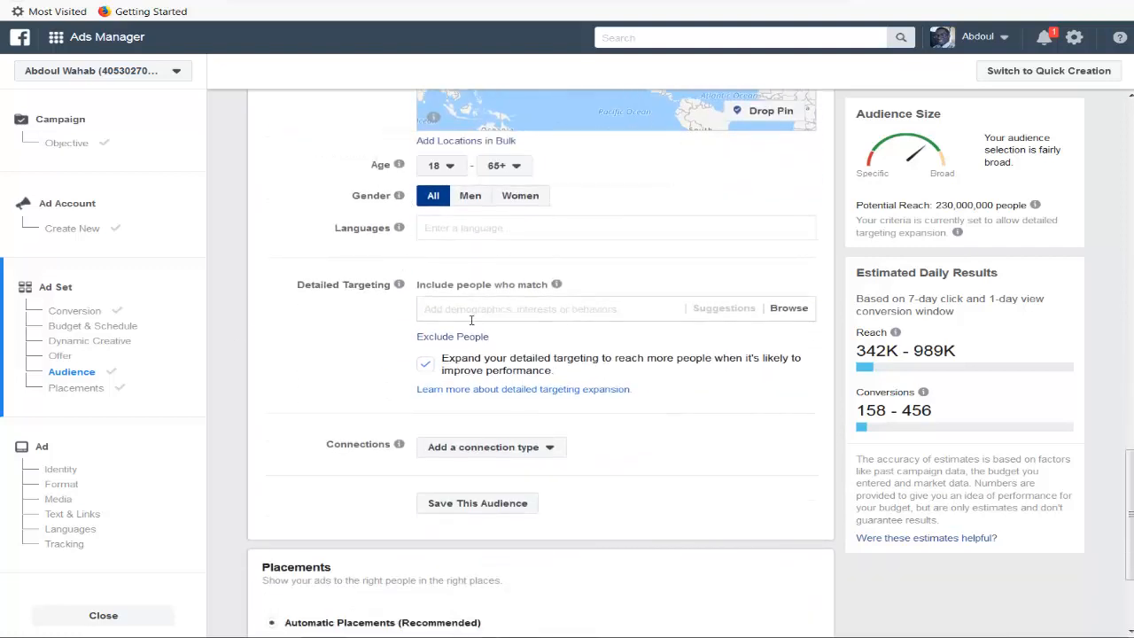
scroll(372, 288, down, 1)
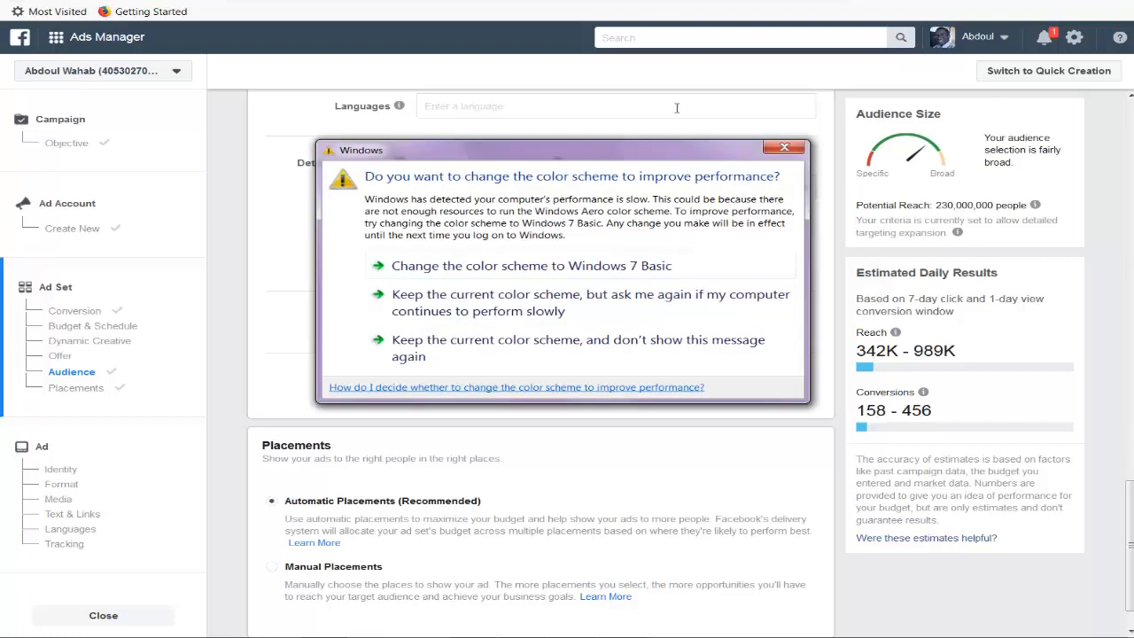
click(531, 346)
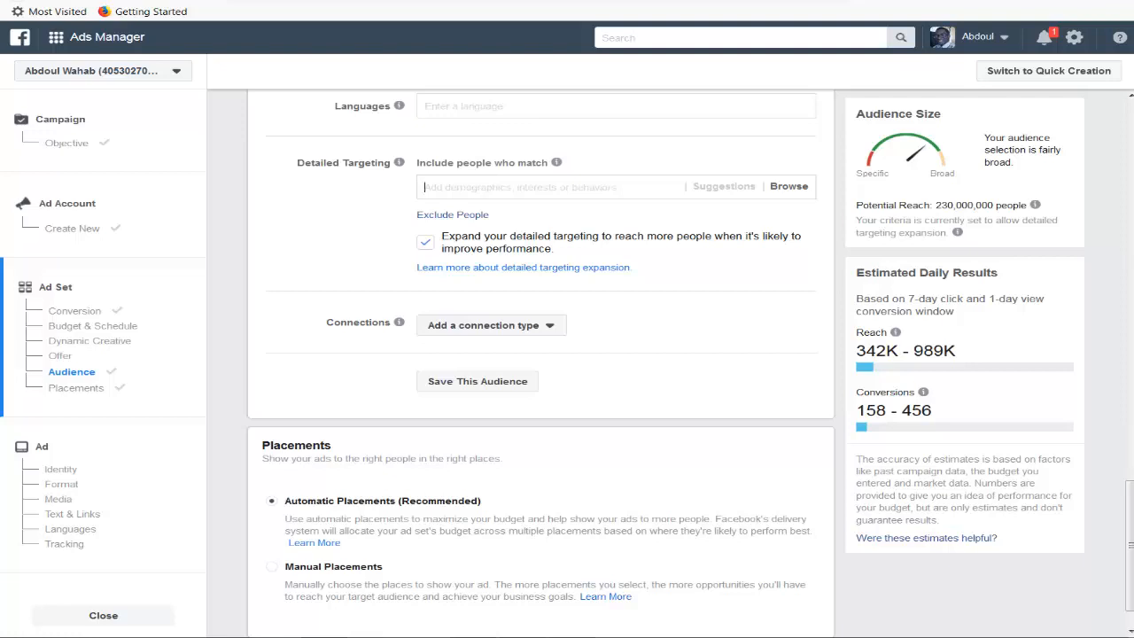
Search for "diabetes" among the demographics, interests and behaviors in Detailed Targeting
right_click(533, 179)
click(523, 183)
click(459, 189)
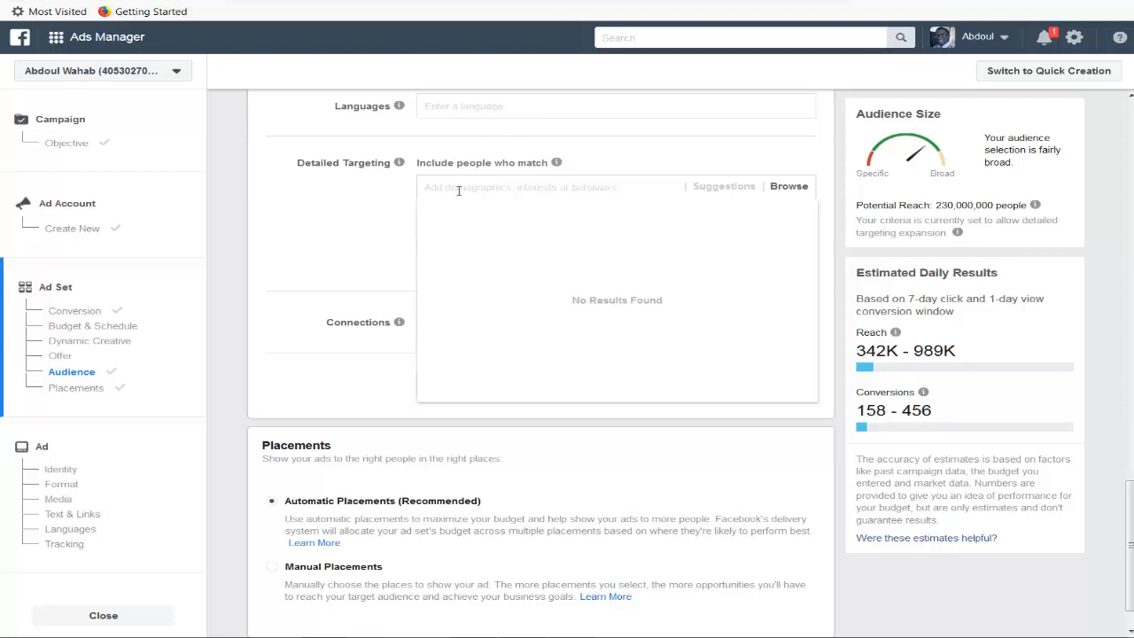
text(diabetes)
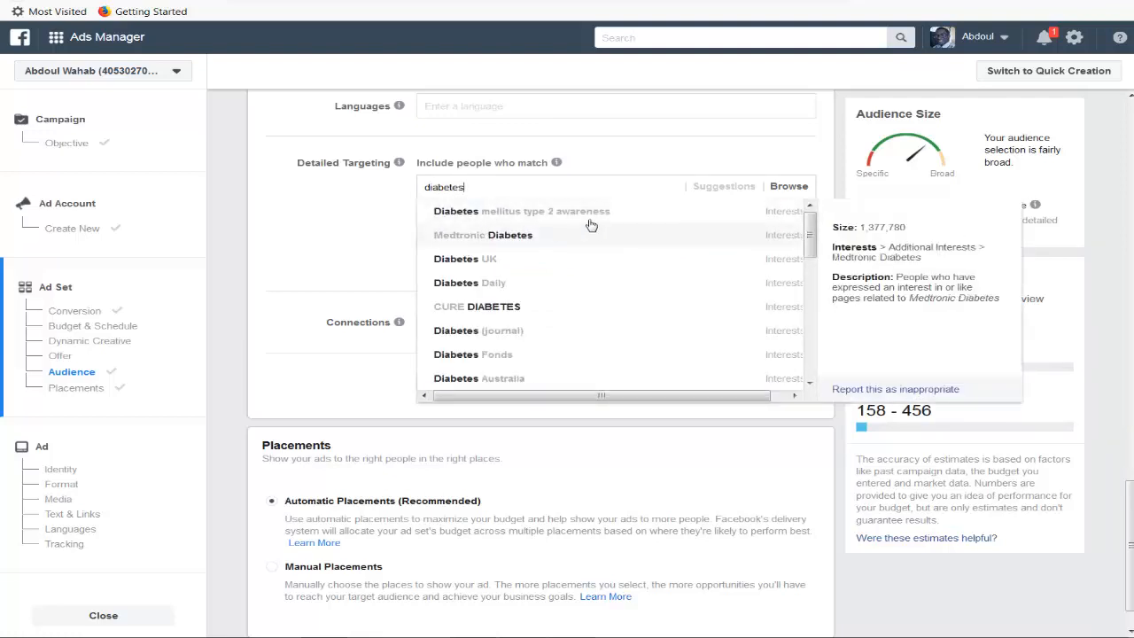
Look through the whole list of suggested diabetes interests and check their audience sizes and descriptions
scroll(523, 240, down, 2)
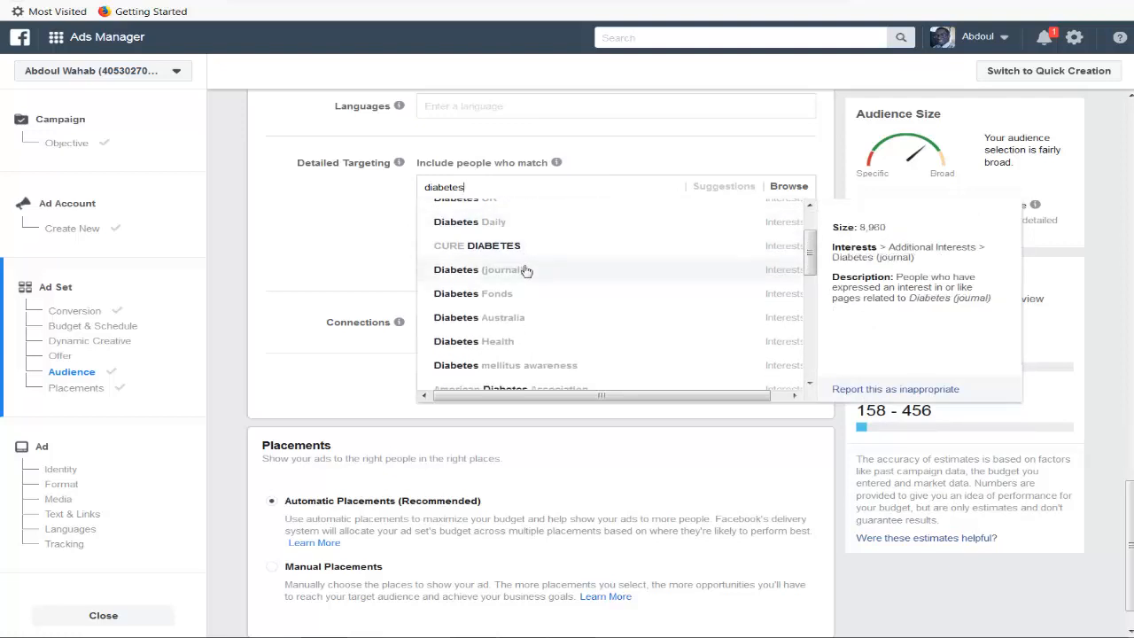
scroll(549, 293, down, 2)
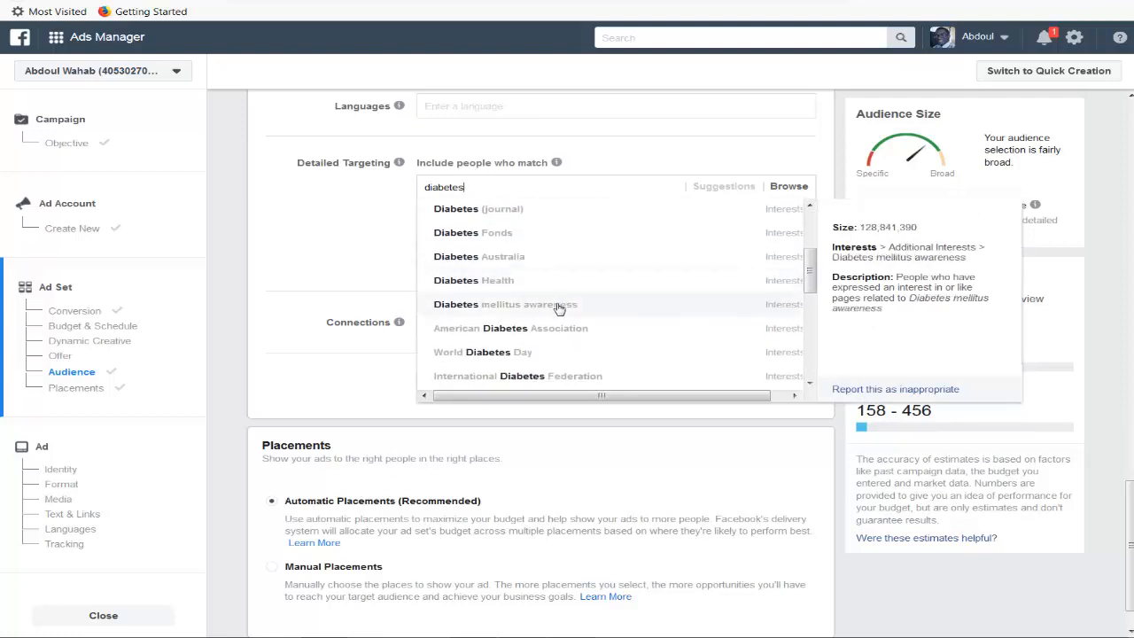
scroll(589, 306, down, 2)
scroll(600, 314, down, 1)
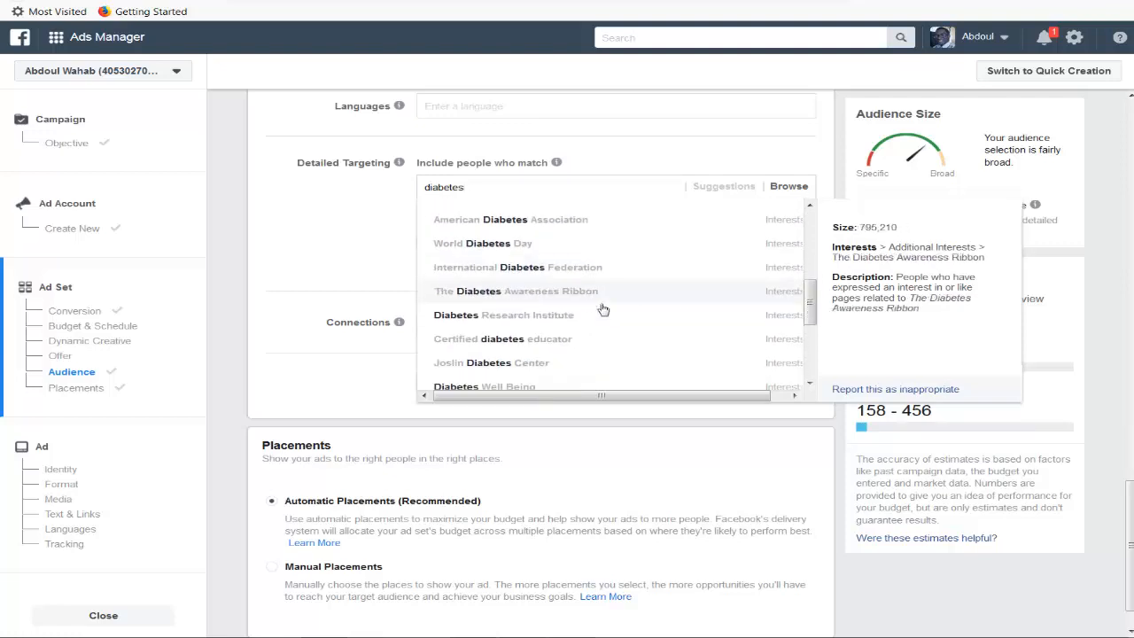
scroll(551, 327, down, 4)
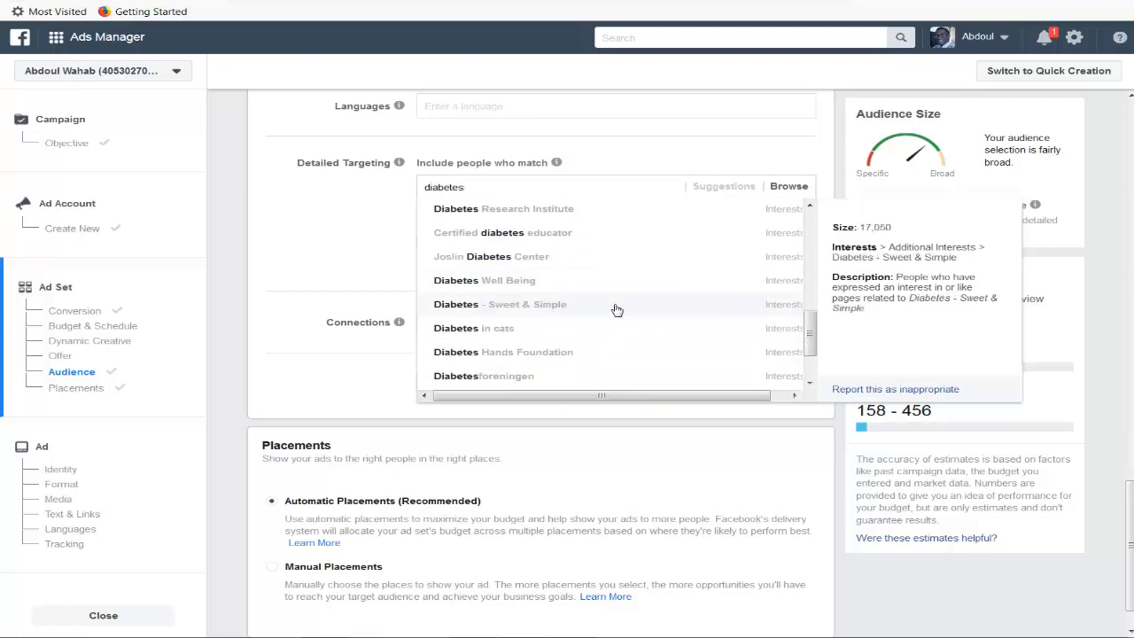
scroll(580, 328, down, 4)
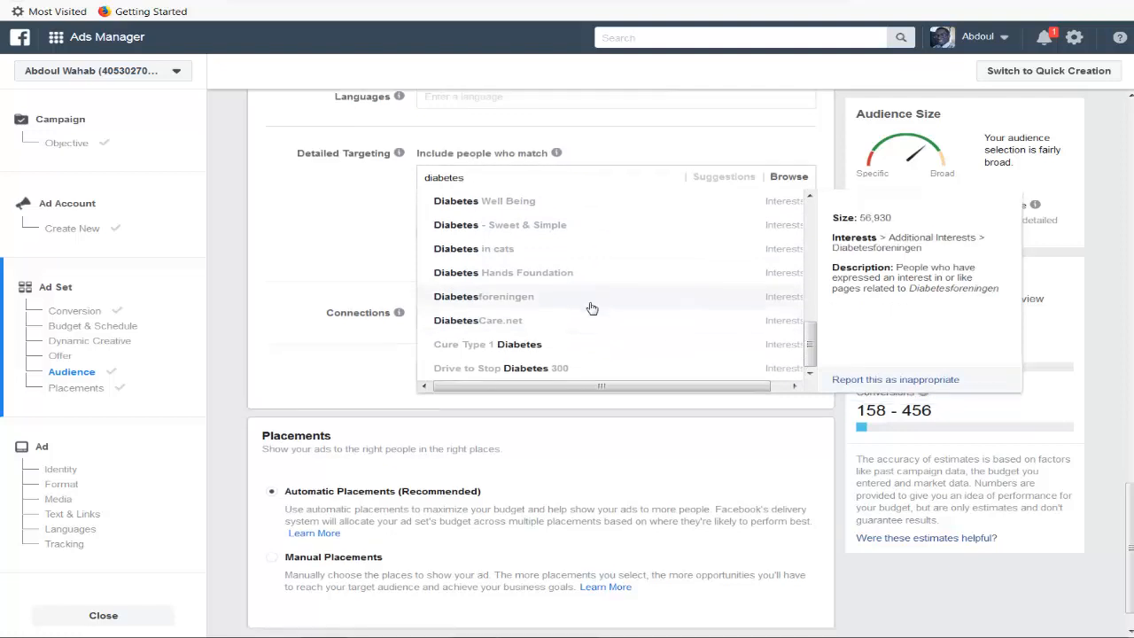
scroll(556, 233, up, 3)
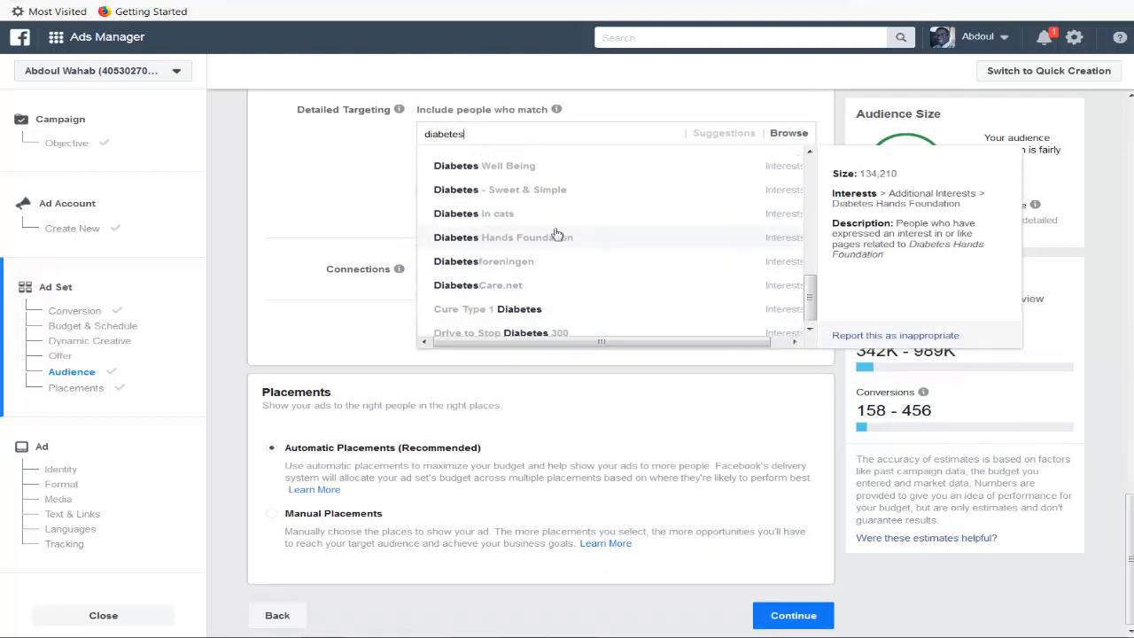
scroll(556, 233, up, 5)
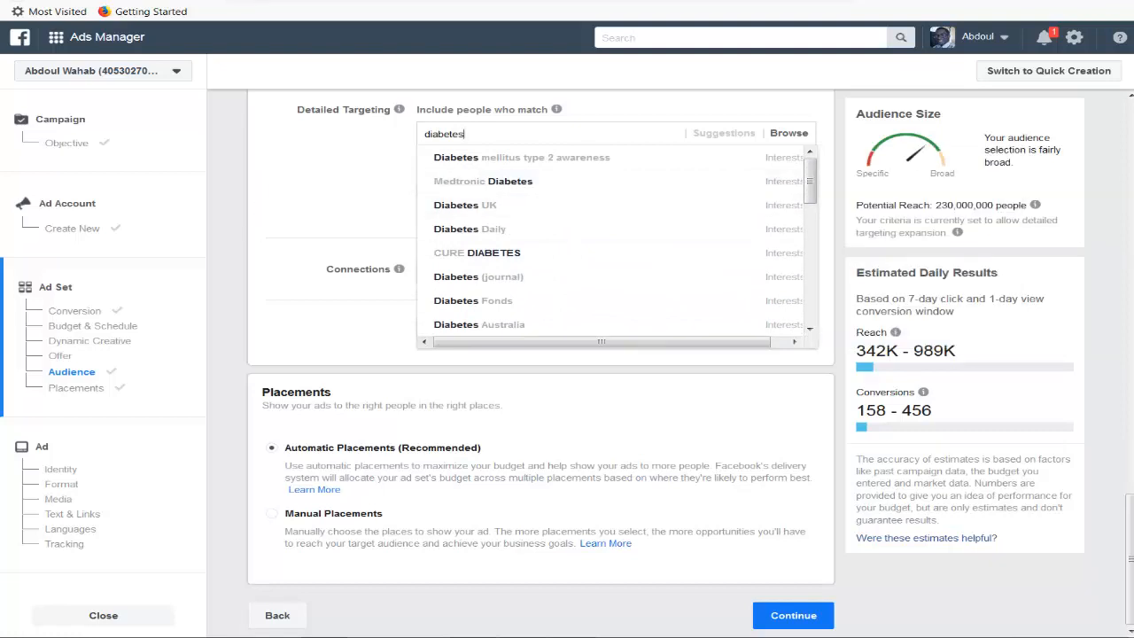
scroll(540, 215, down, 4)
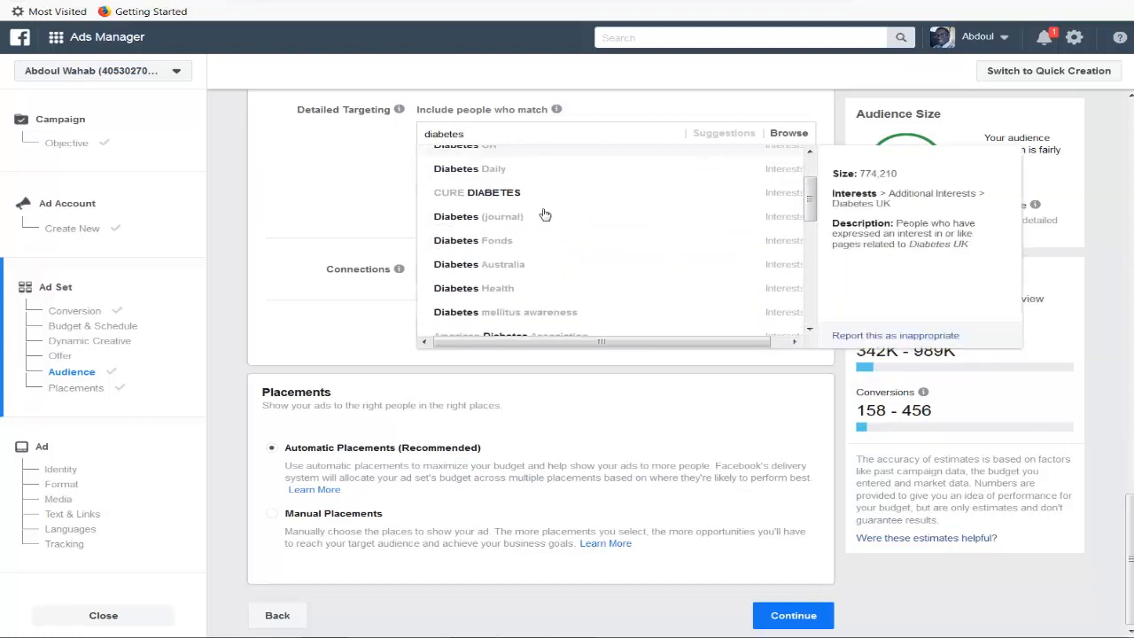
scroll(546, 234, down, 2)
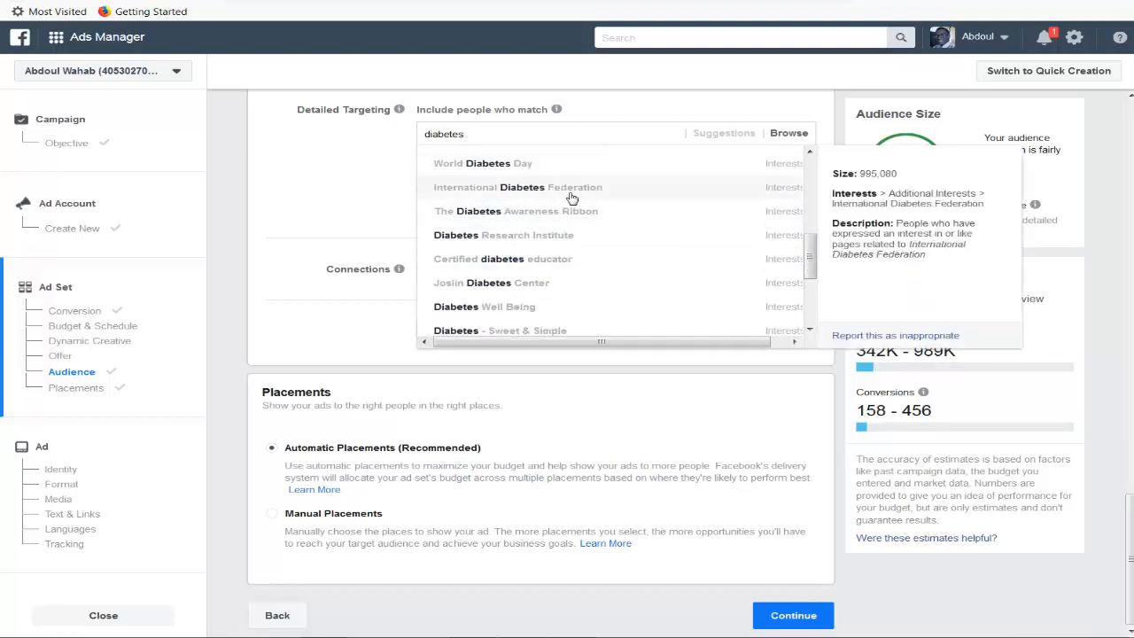
mouse_move(566, 208)
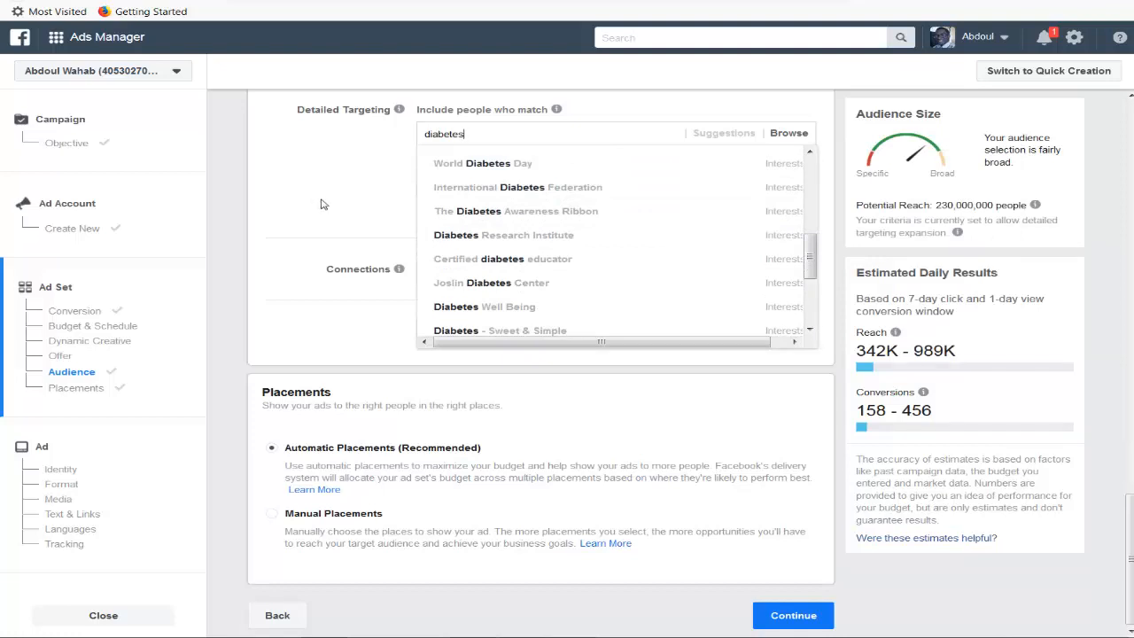
scroll(324, 203, up, 3)
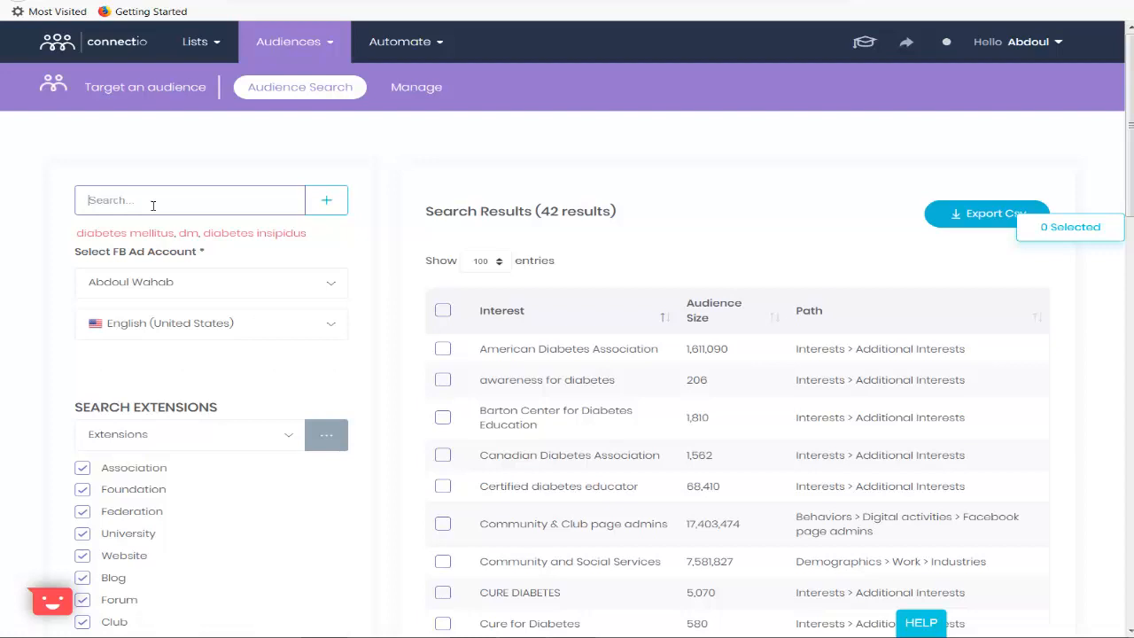
Switch to Connectio's Audience Search and run a search for "diabetes" using the selected Facebook ad account and search extensions
text(diabetes)
scroll(215, 274, down, 3)
scroll(208, 411, down, 2)
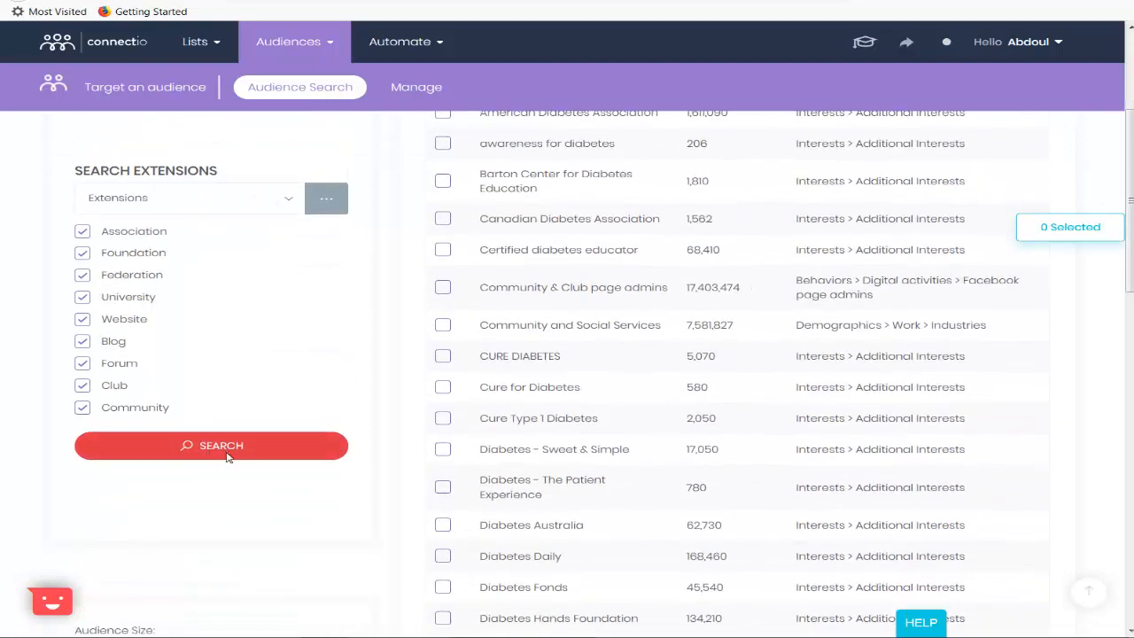
click(228, 453)
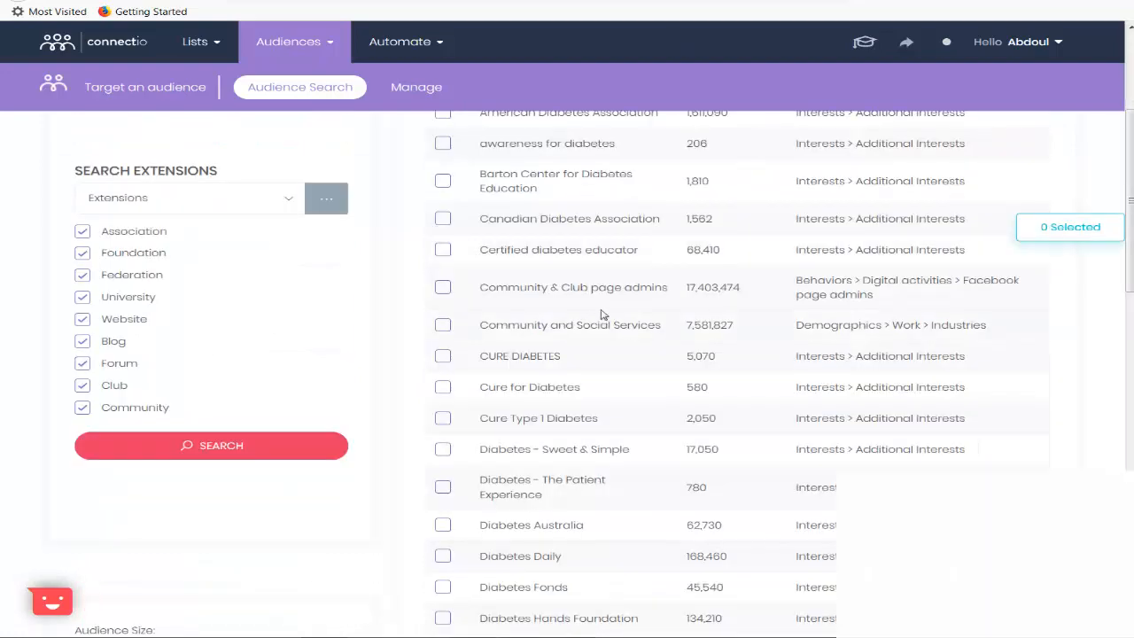
Review the interests, audience sizes and targeting paths listed in the Connectio diabetes search results
scroll(589, 282, down, 2)
scroll(532, 292, up, 7)
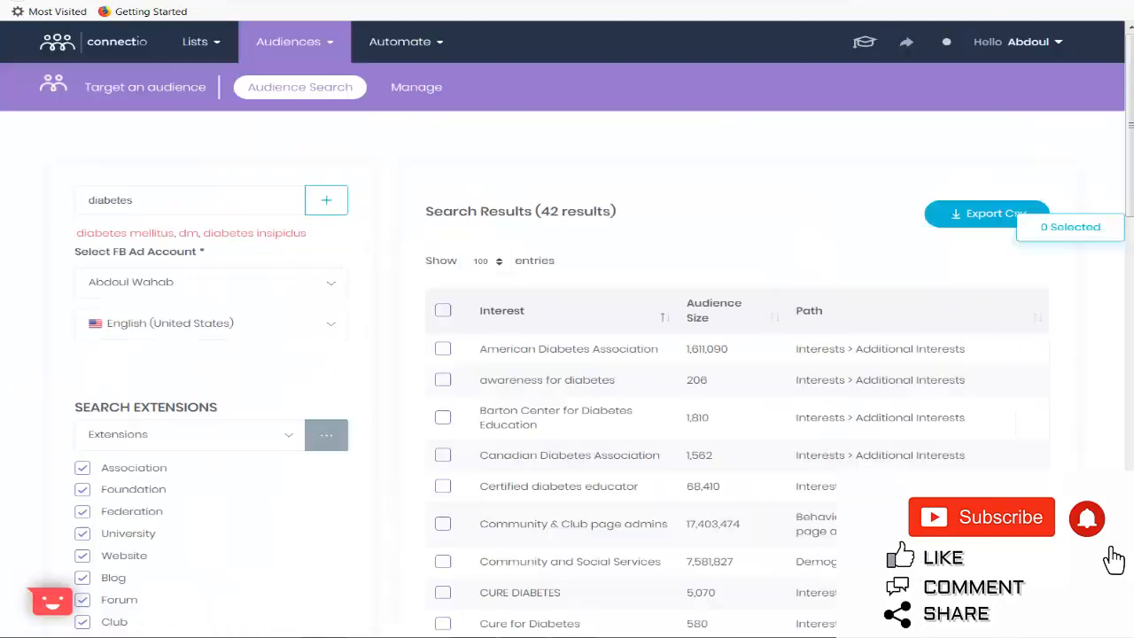
scroll(524, 335, down, 5)
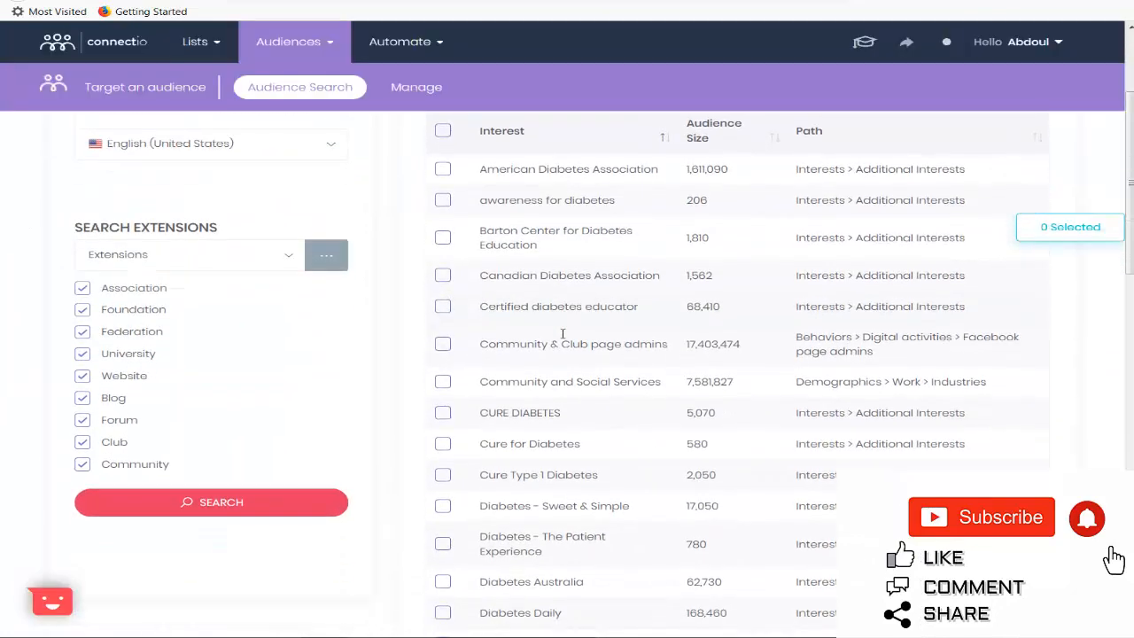
scroll(517, 286, down, 1)
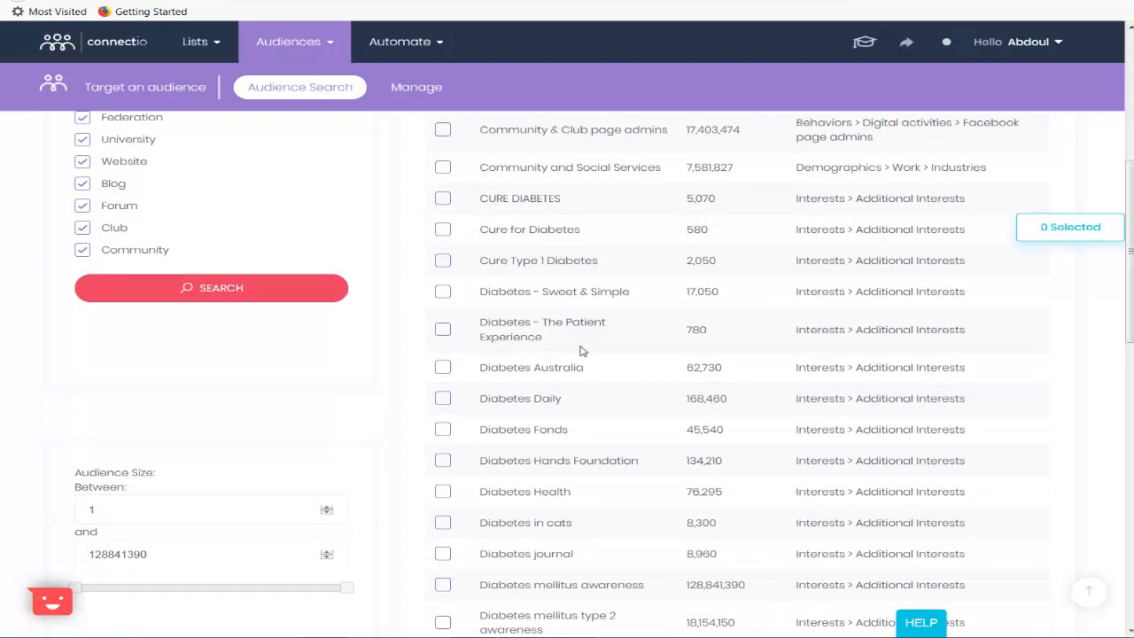
scroll(576, 343, down, 2)
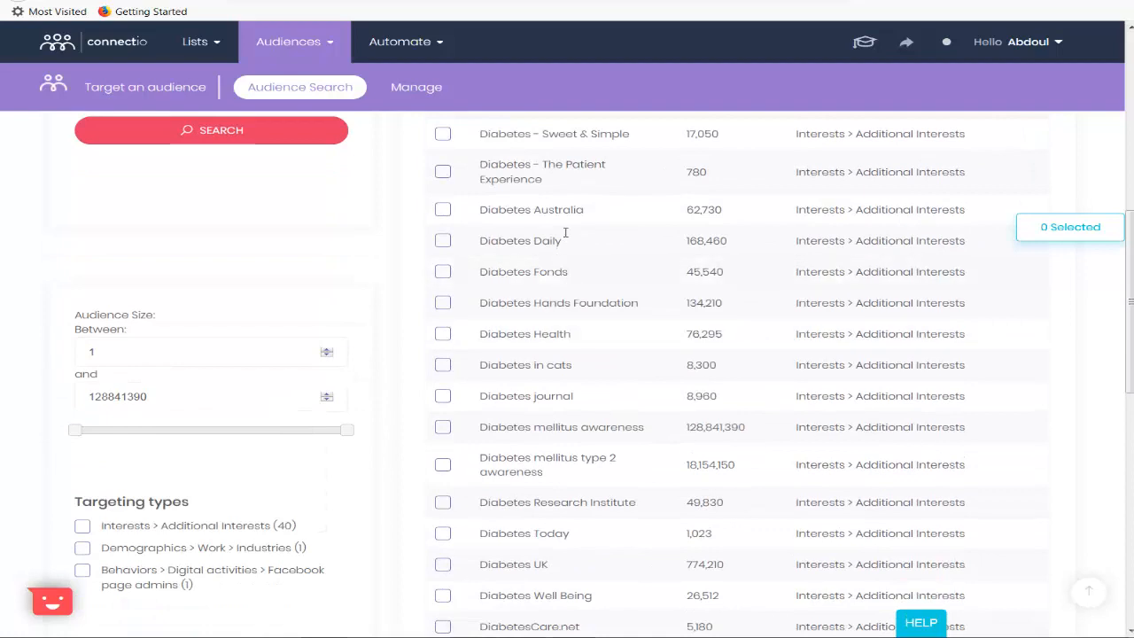
scroll(576, 359, down, 1)
scroll(561, 357, down, 2)
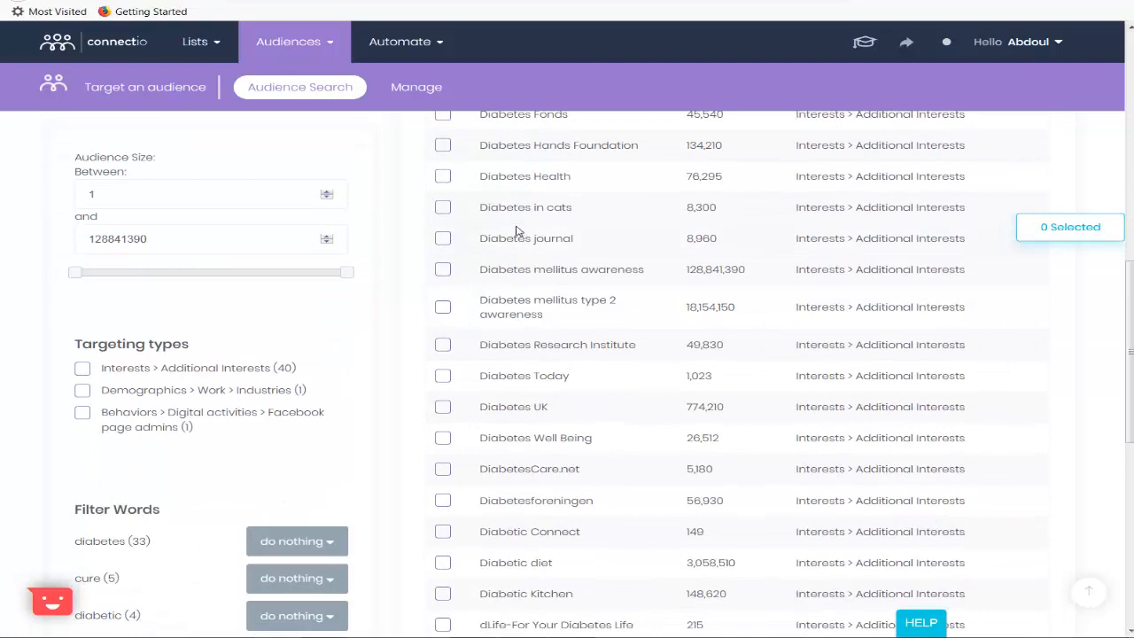
scroll(585, 310, down, 2)
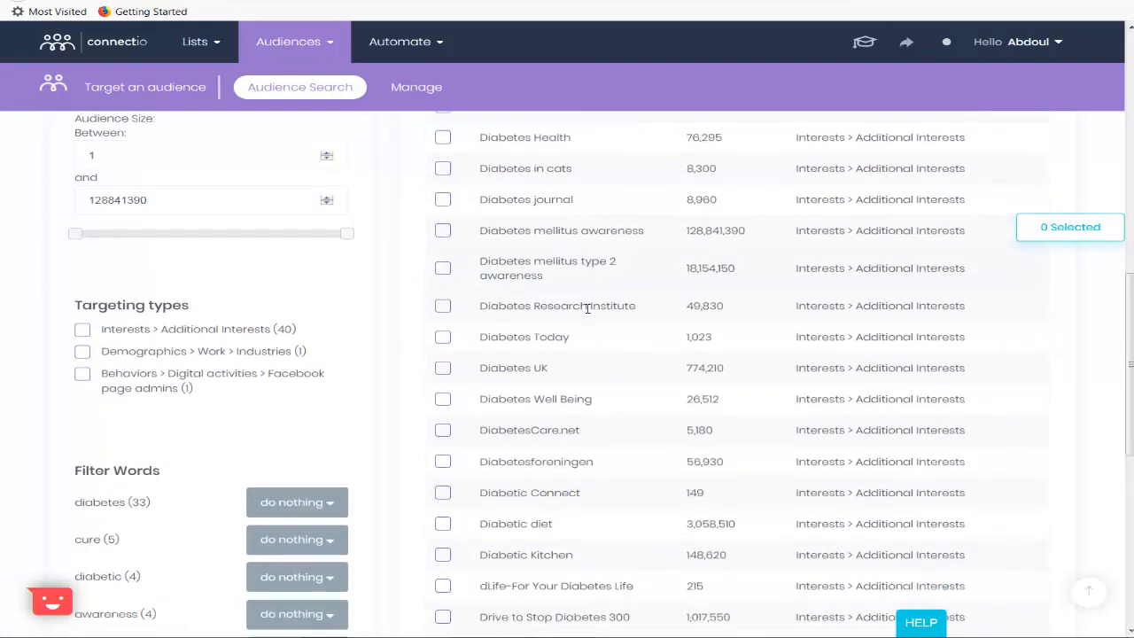
scroll(581, 308, down, 3)
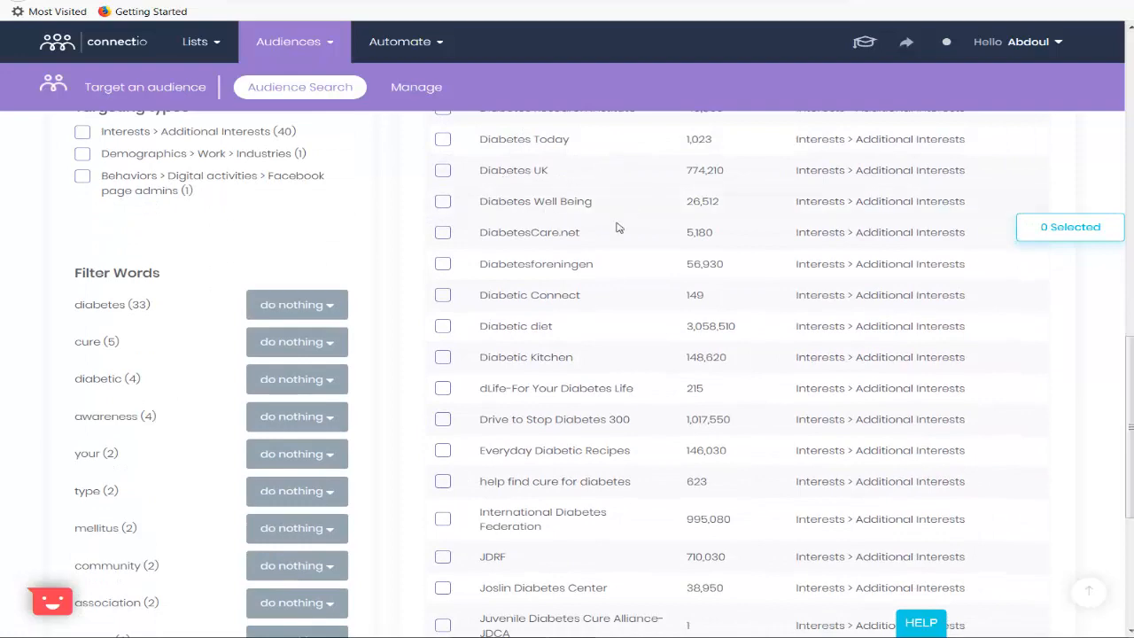
scroll(580, 301, down, 2)
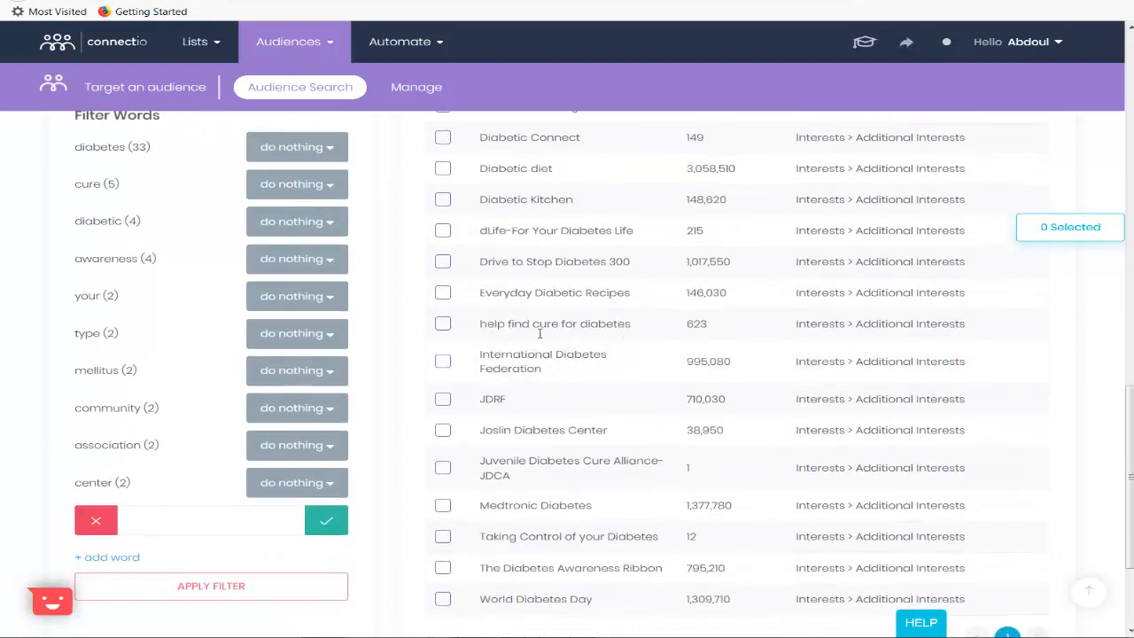
scroll(659, 334, down, 1)
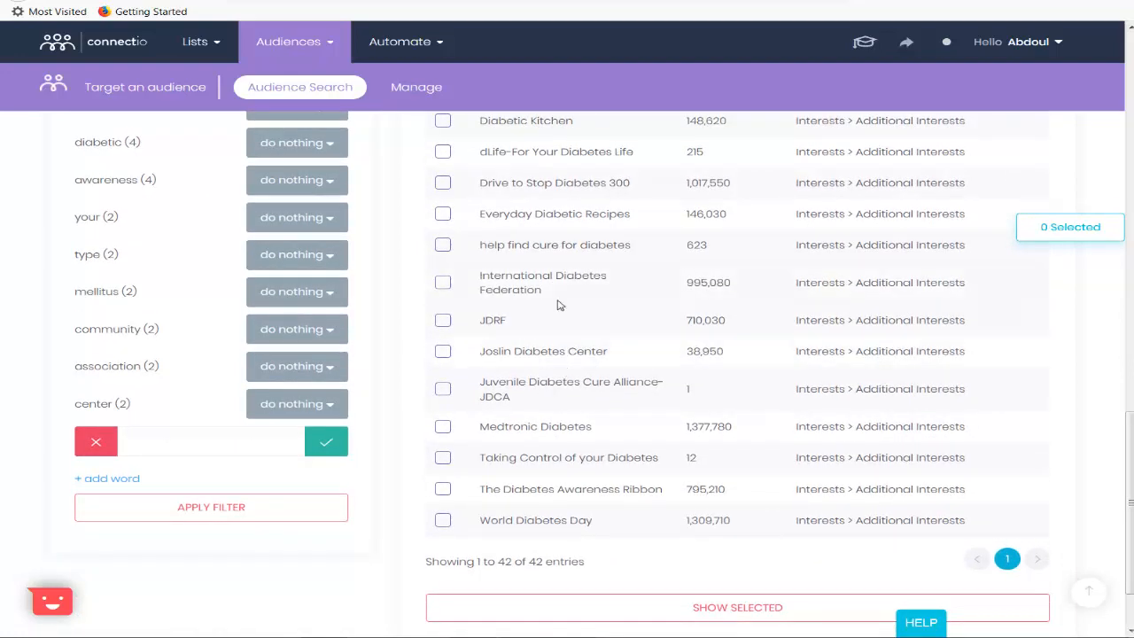
scroll(590, 357, up, 4)
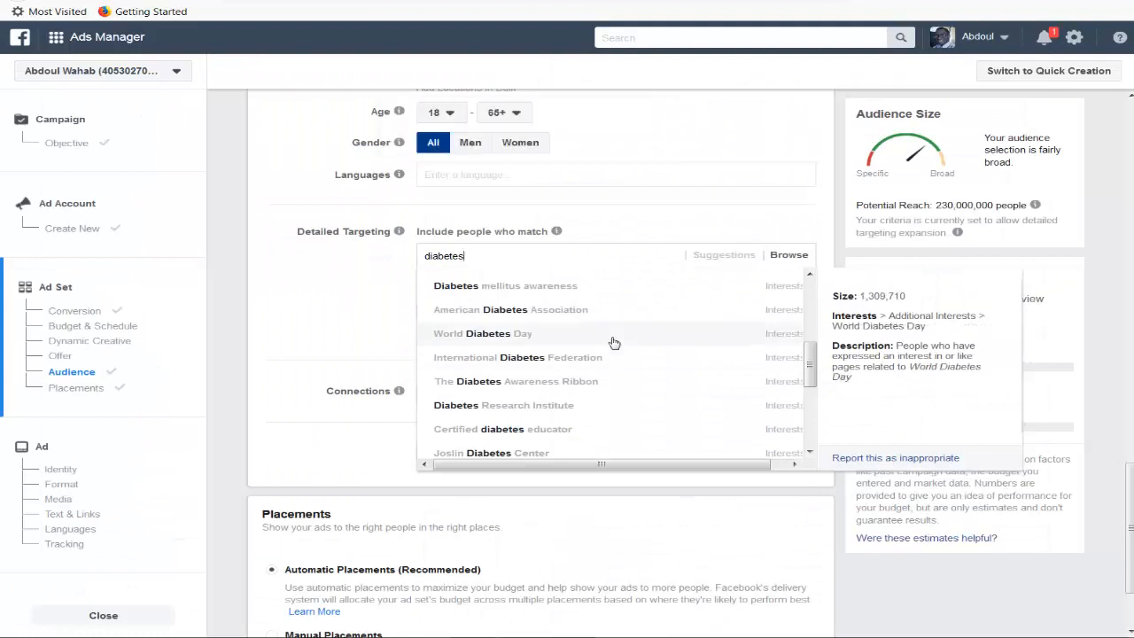
Compare the diabetes interest suggestions in Facebook Ads Manager with the interests found in Connectio
scroll(620, 339, down, 4)
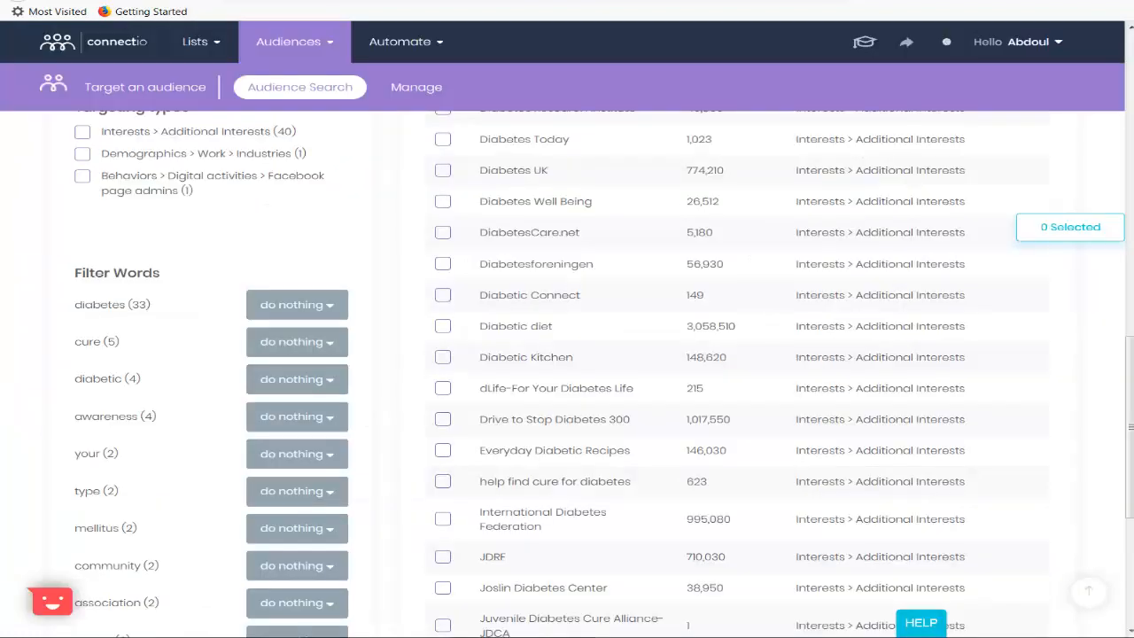
scroll(603, 304, up, 3)
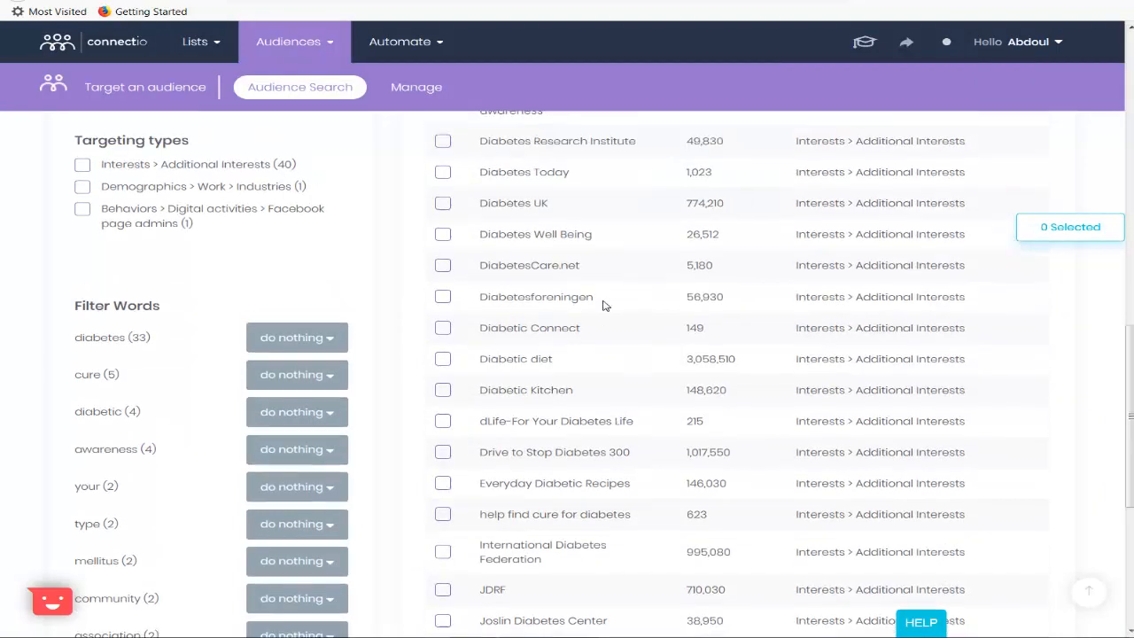
scroll(591, 314, up, 2)
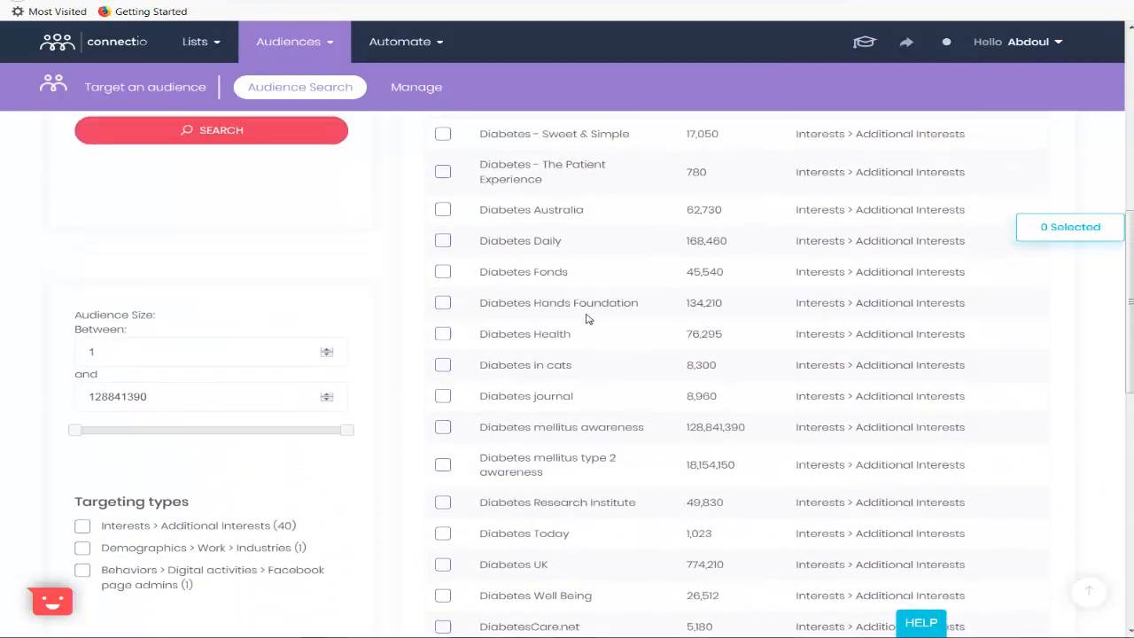
scroll(586, 317, up, 4)
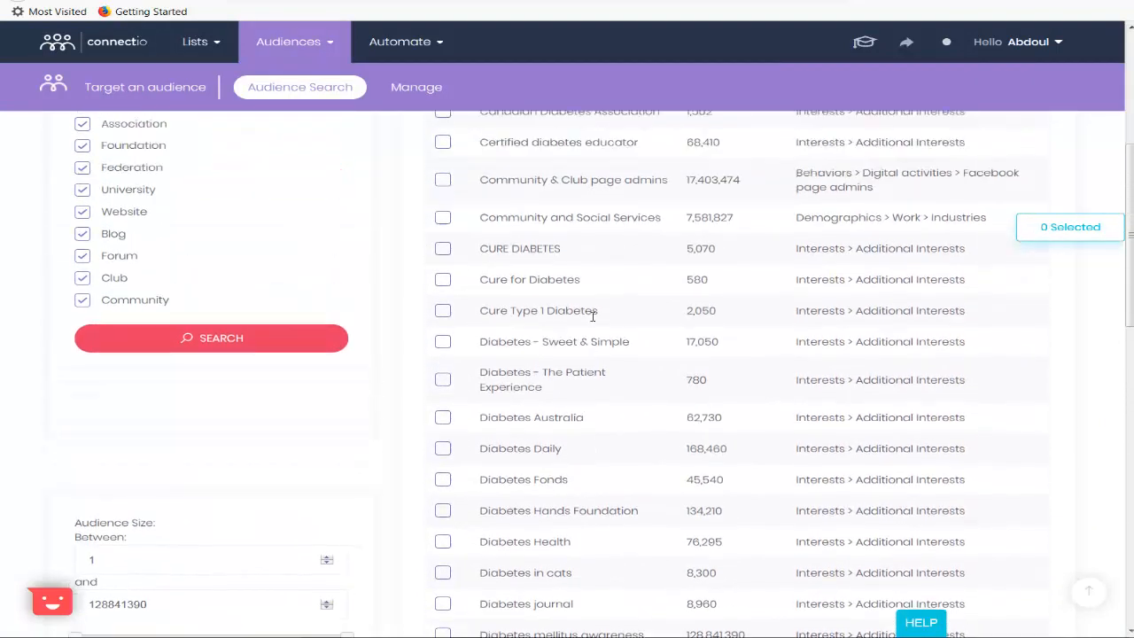
scroll(586, 316, up, 3)
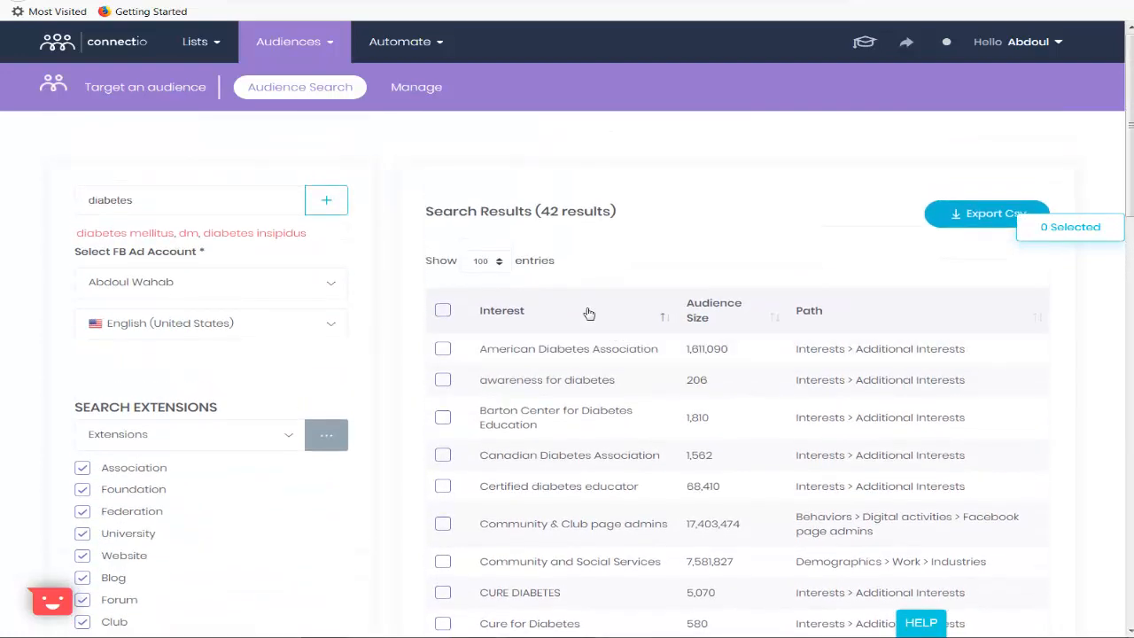
scroll(584, 315, down, 3)
scroll(580, 354, up, 3)
scroll(609, 370, down, 4)
scroll(610, 373, up, 1)
scroll(609, 373, up, 2)
scroll(694, 222, down, 1)
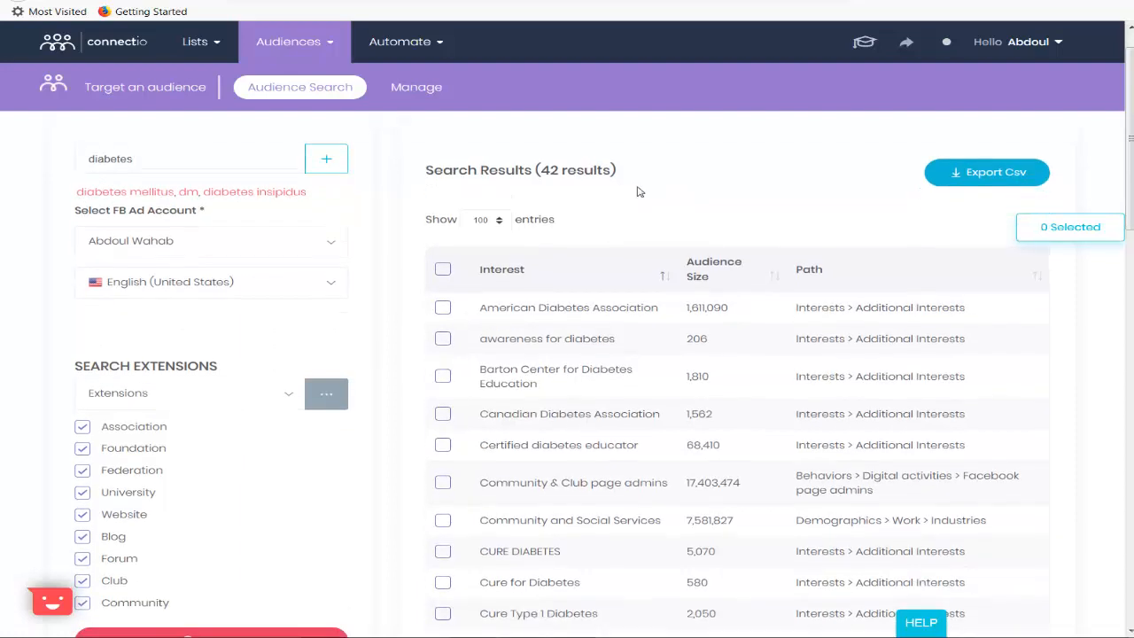
scroll(664, 337, down, 2)
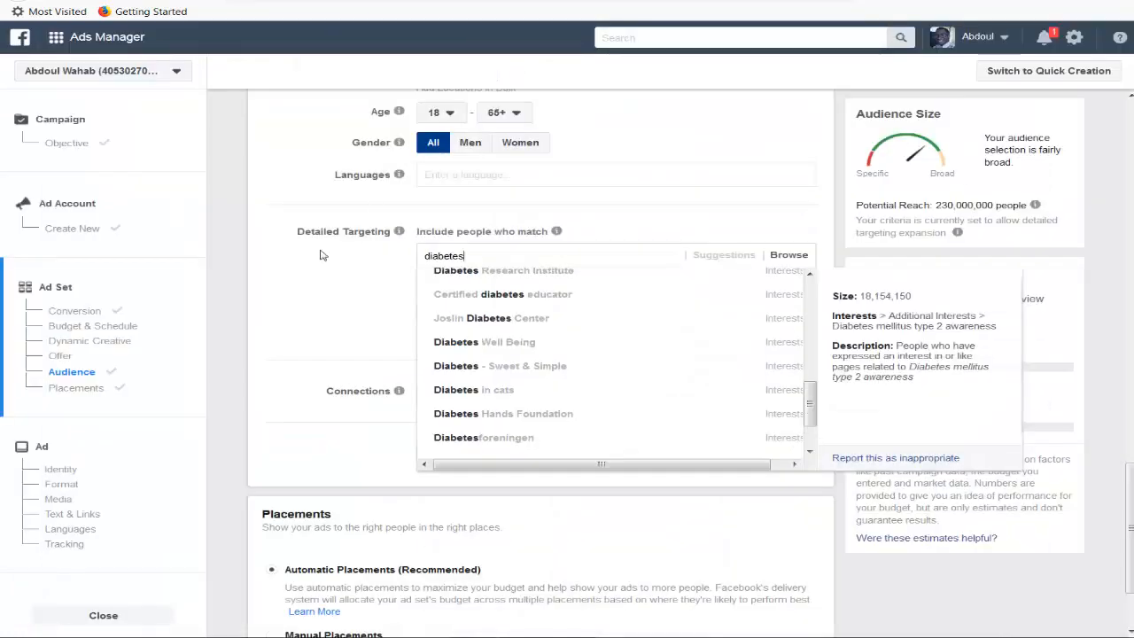
Look over the ad set's diabetes targeting suggestions, audience, scheduling and conversion settings
scroll(305, 329, up, 2)
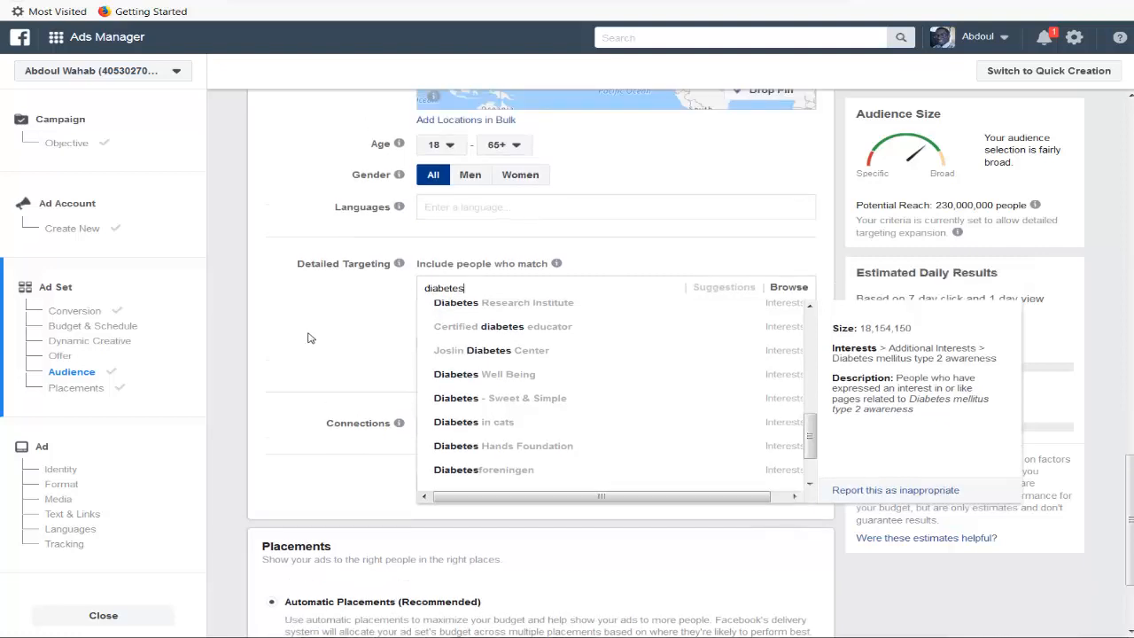
scroll(307, 342, down, 2)
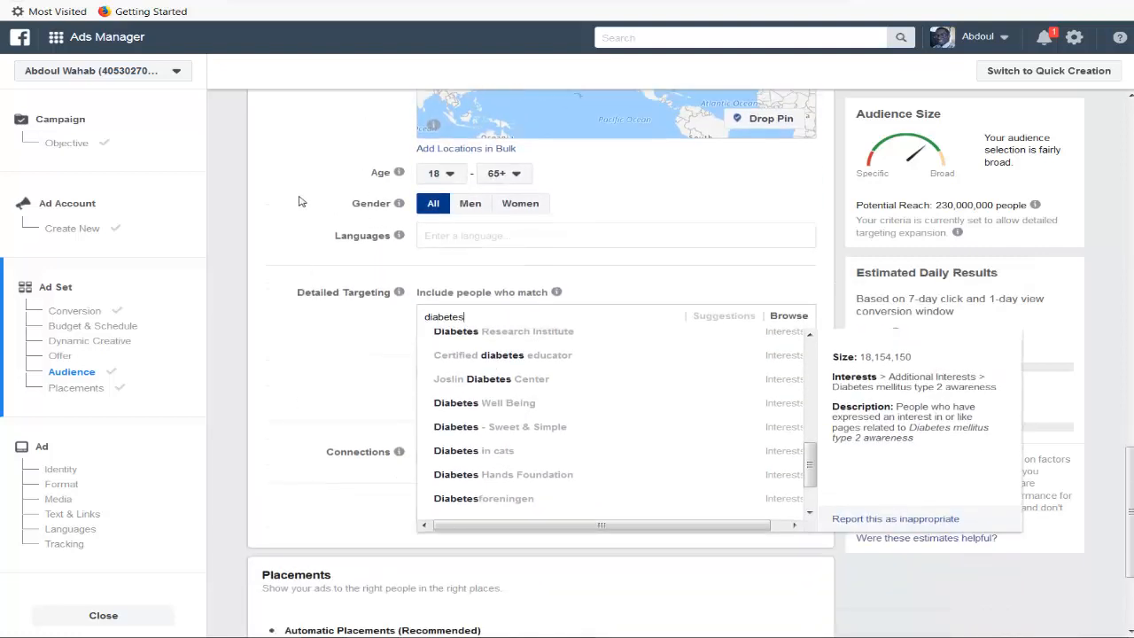
scroll(482, 354, up, 1)
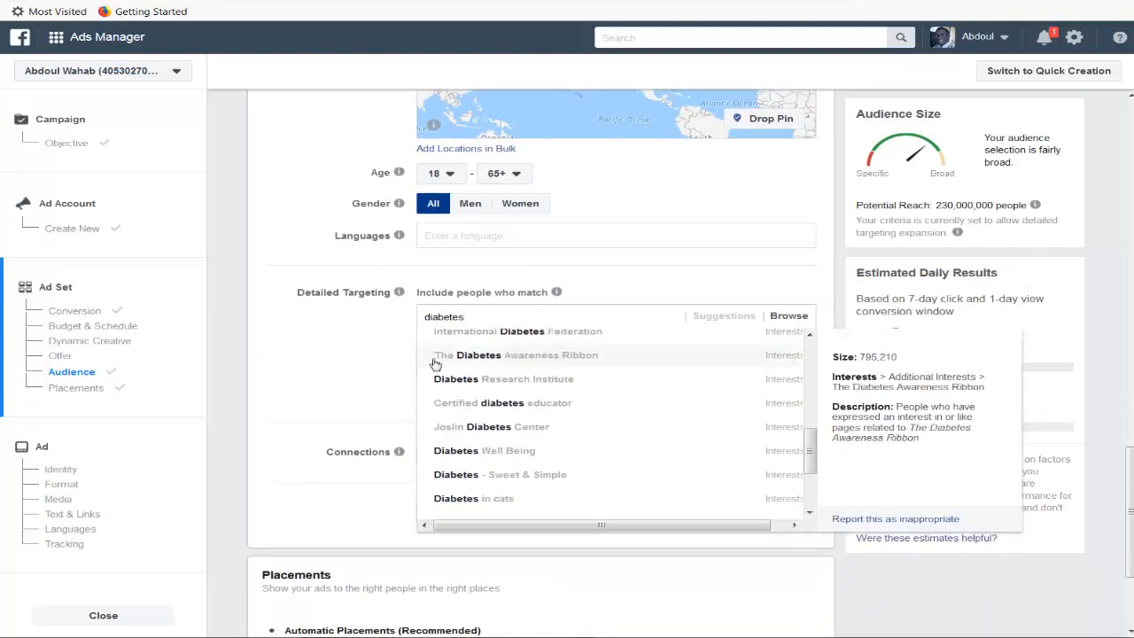
scroll(390, 365, up, 2)
scroll(381, 324, up, 2)
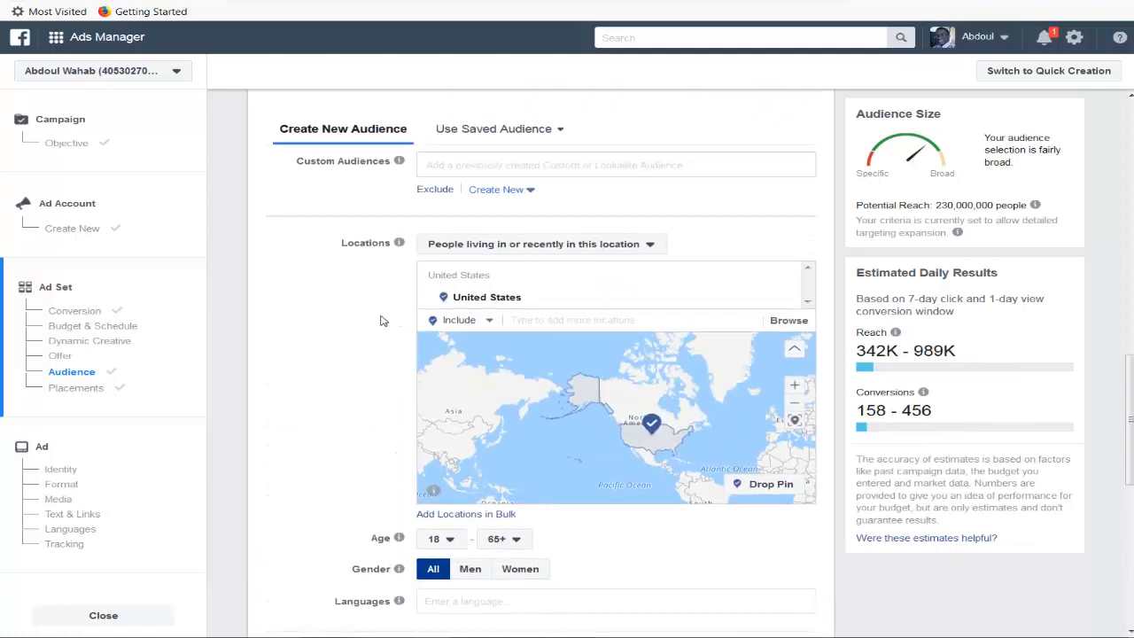
scroll(376, 263, up, 2)
scroll(364, 257, up, 5)
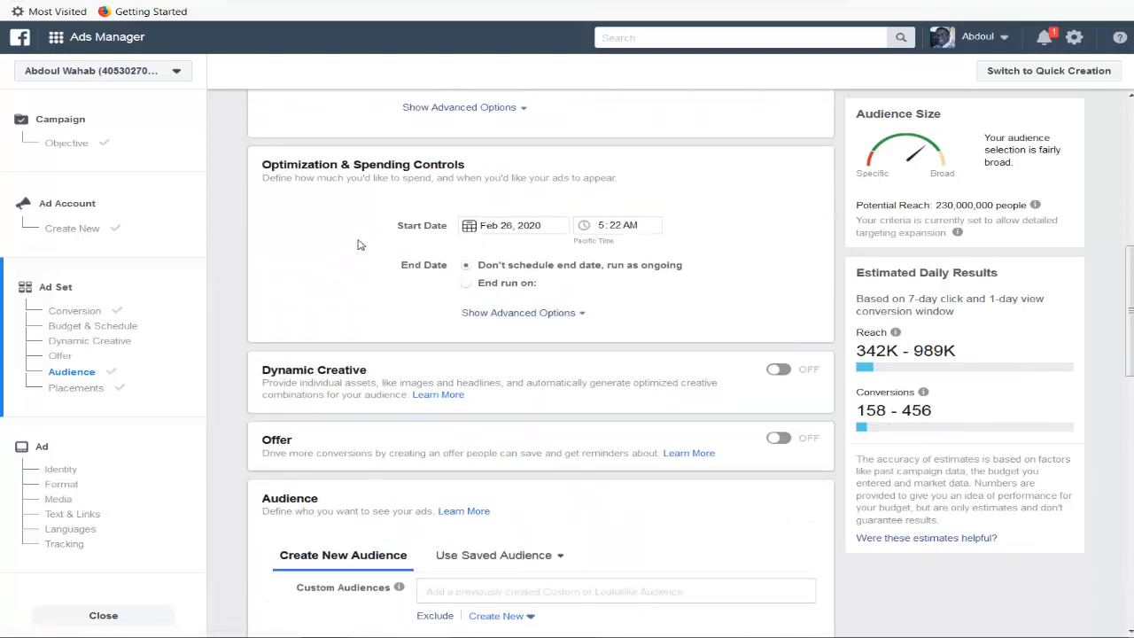
scroll(360, 255, up, 4)
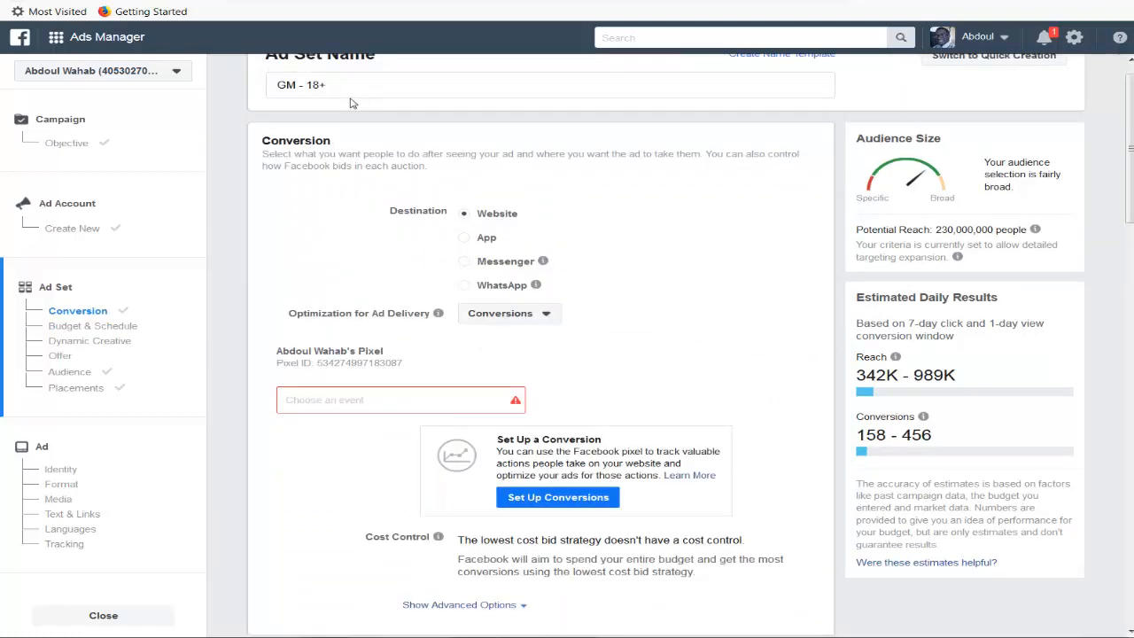
scroll(367, 208, down, 1)
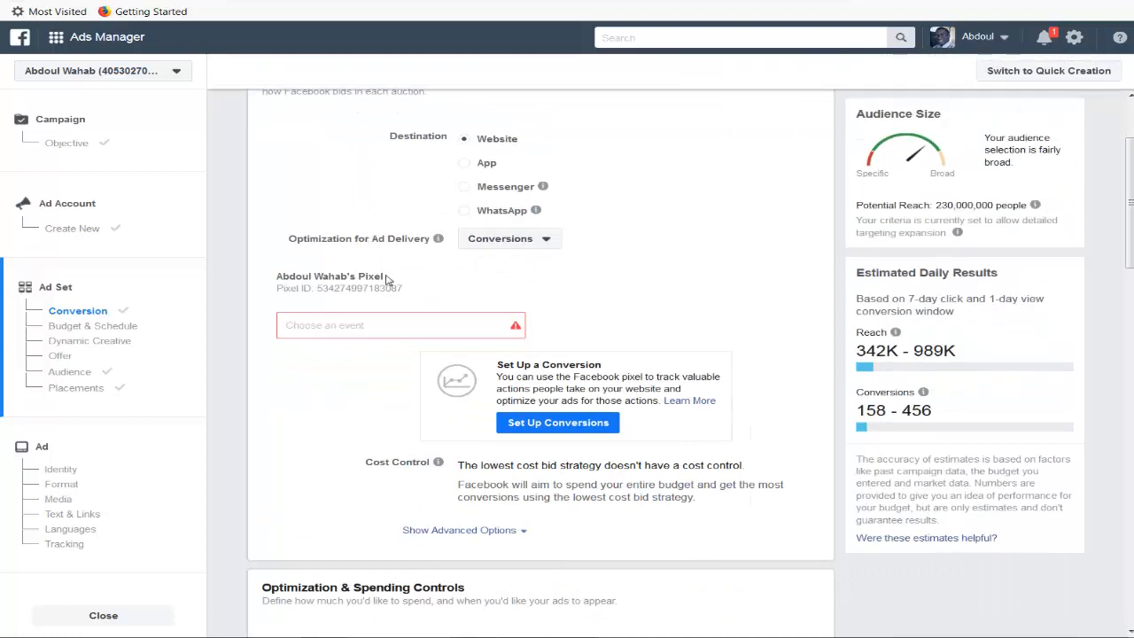
scroll(391, 298, down, 3)
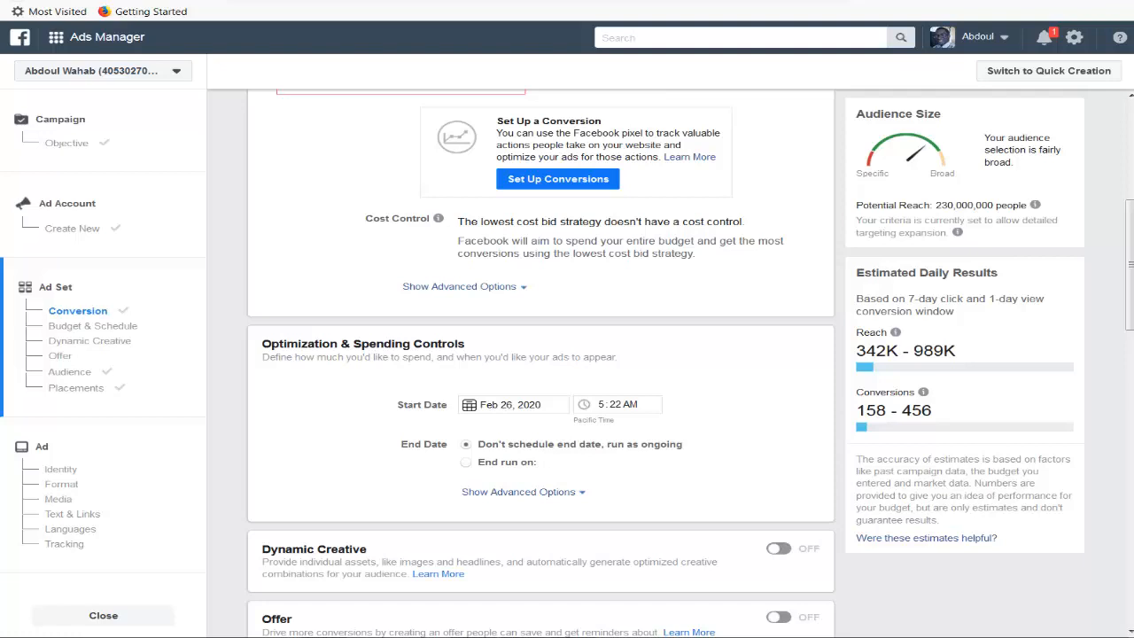
Switch to Connectio and go through the full list of diabetes interests, audience sizes and filter options once more
scroll(559, 278, down, 2)
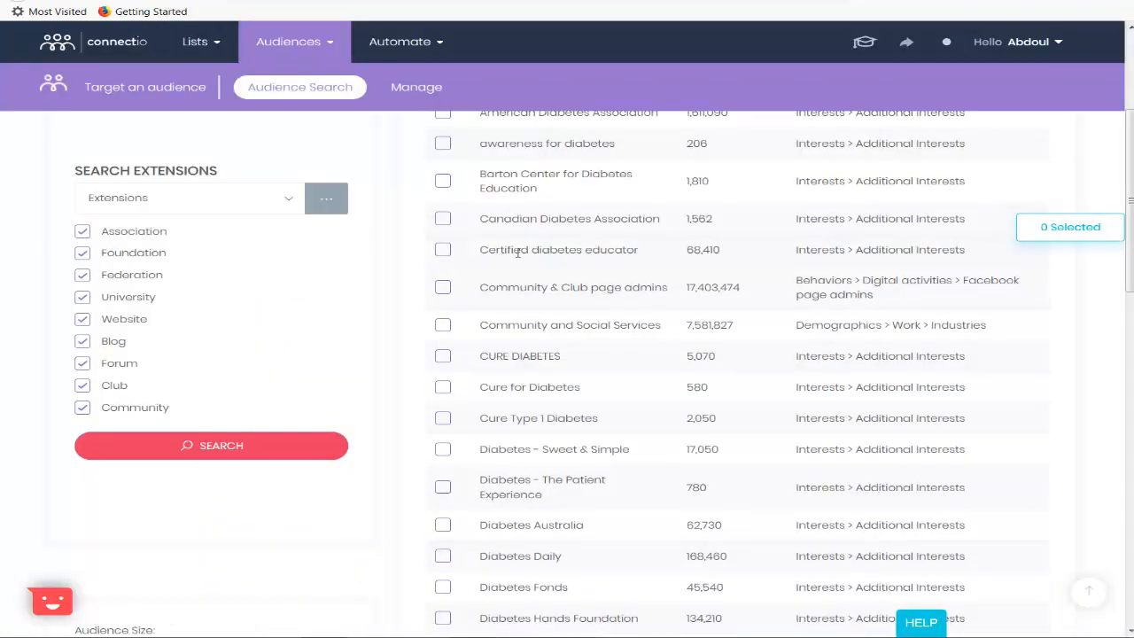
scroll(514, 265, down, 1)
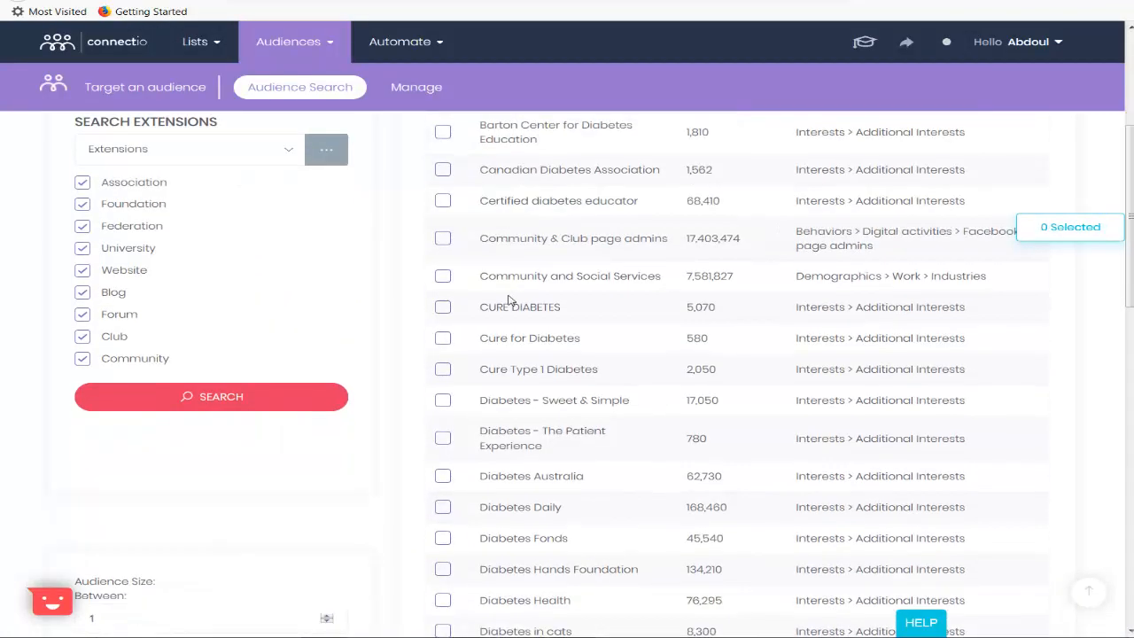
scroll(510, 302, down, 2)
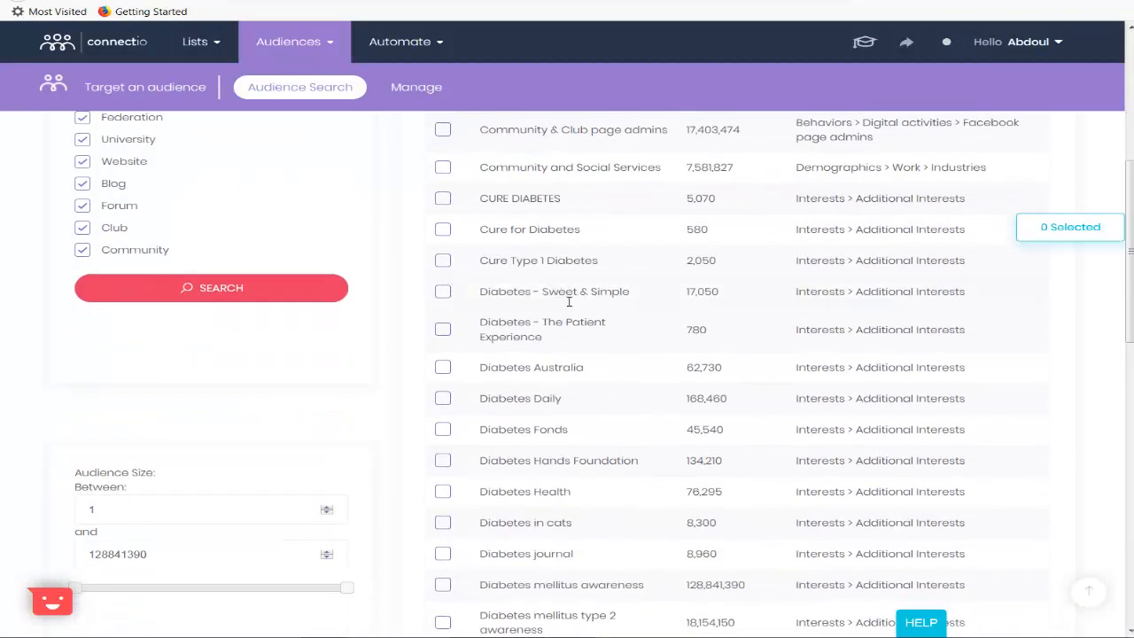
scroll(569, 301, down, 3)
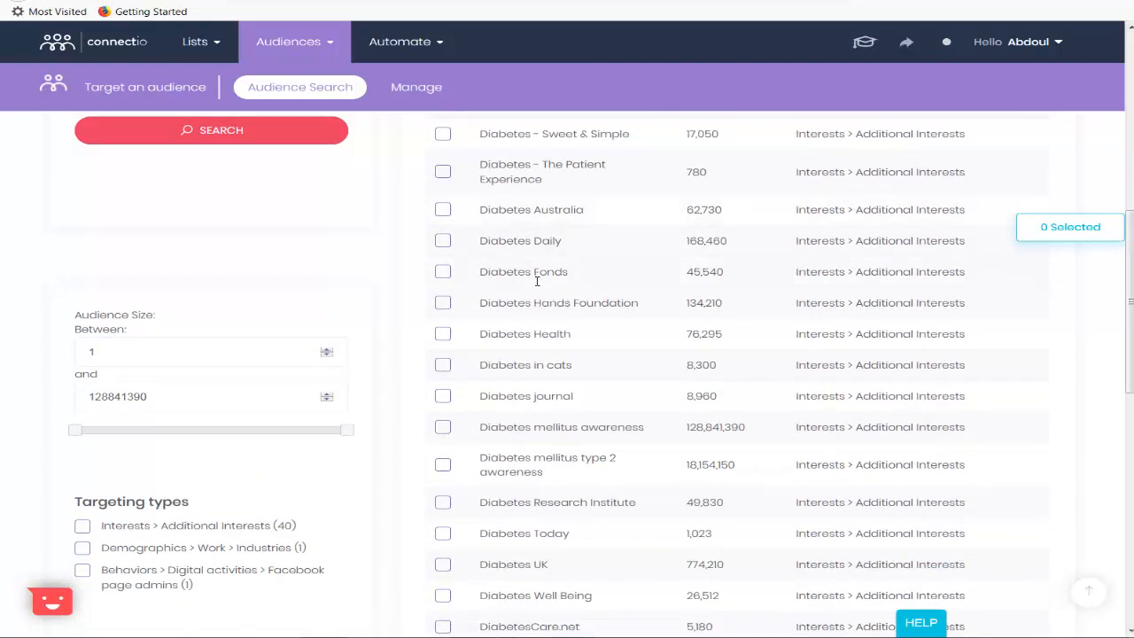
scroll(546, 295, down, 4)
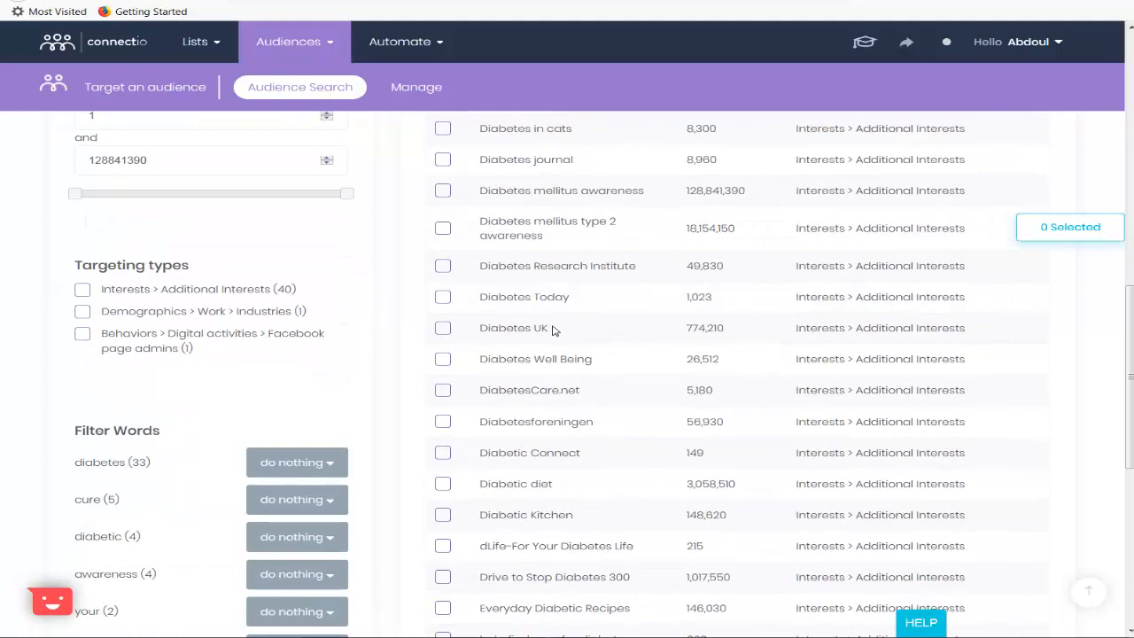
scroll(551, 329, down, 7)
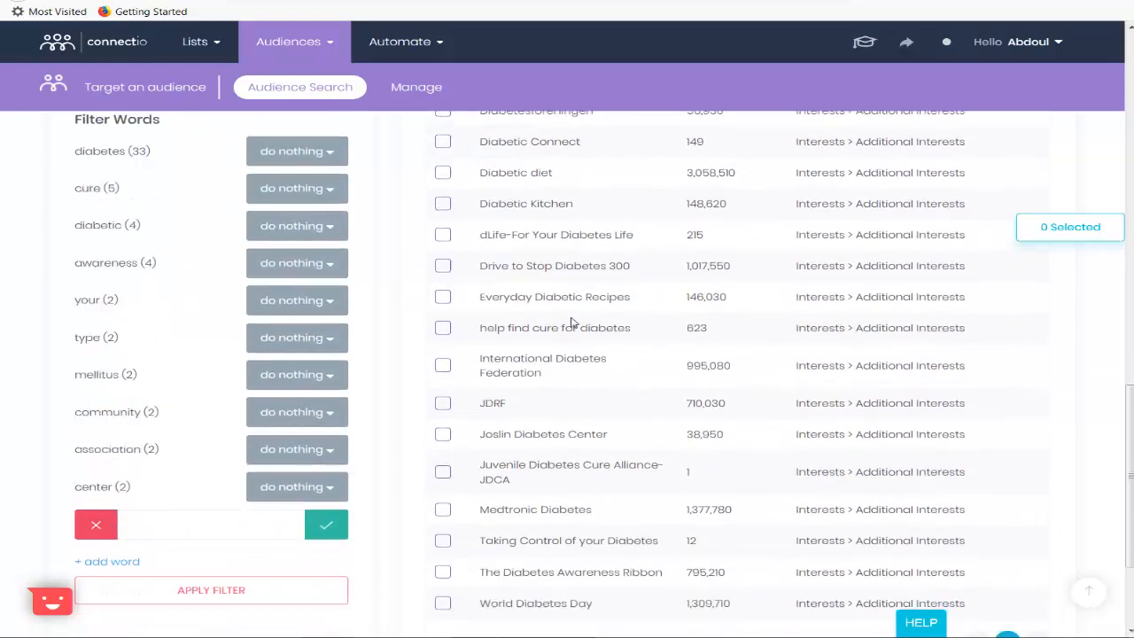
scroll(571, 322, up, 20)
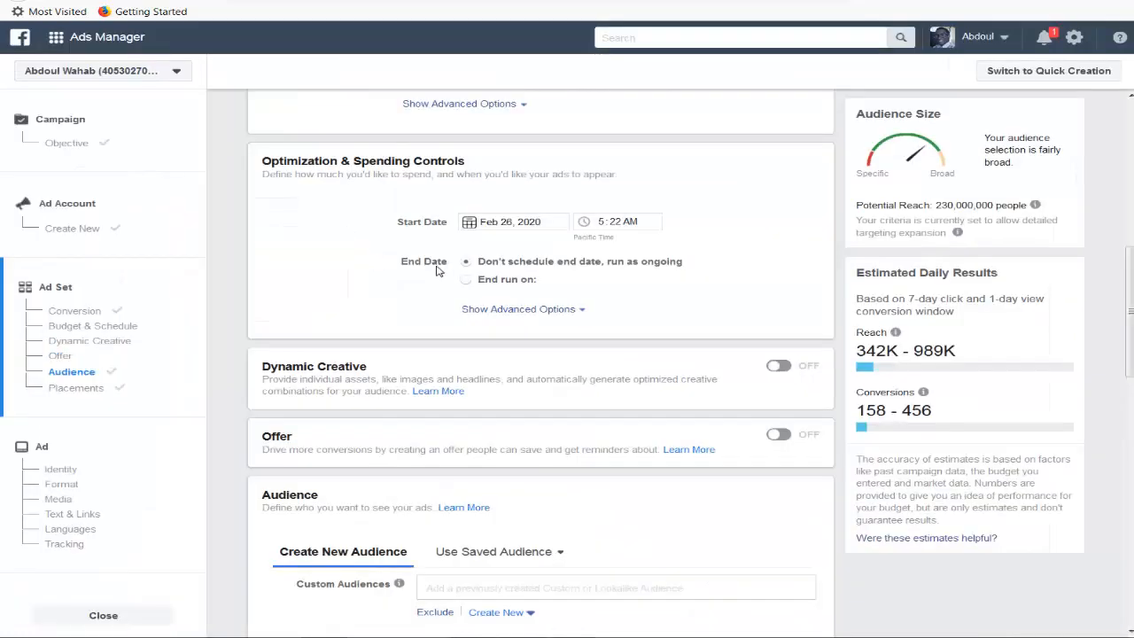
Switch back to Facebook Ads Manager and return to the diabetes suggestions under the ad set's Detailed Targeting
scroll(434, 270, down, 3)
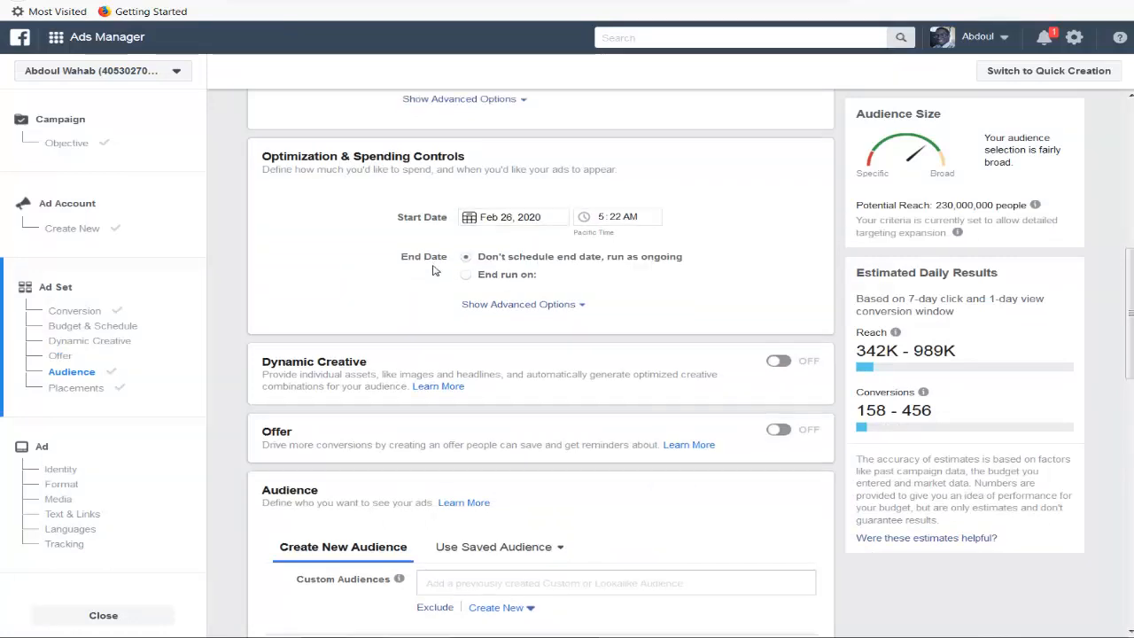
scroll(437, 270, down, 5)
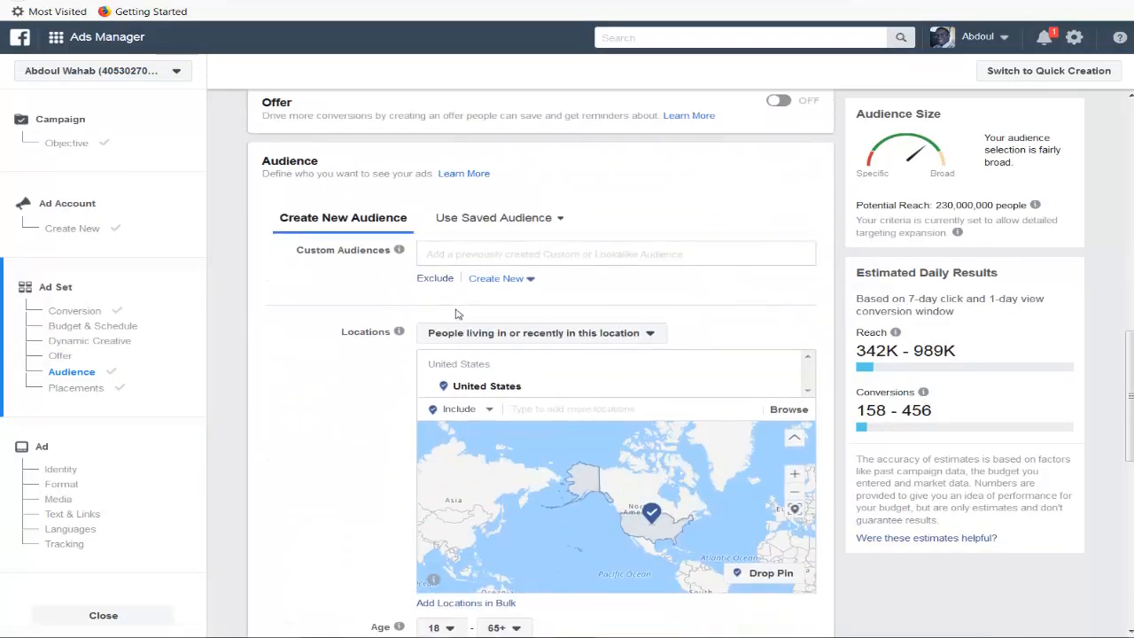
scroll(396, 315, down, 6)
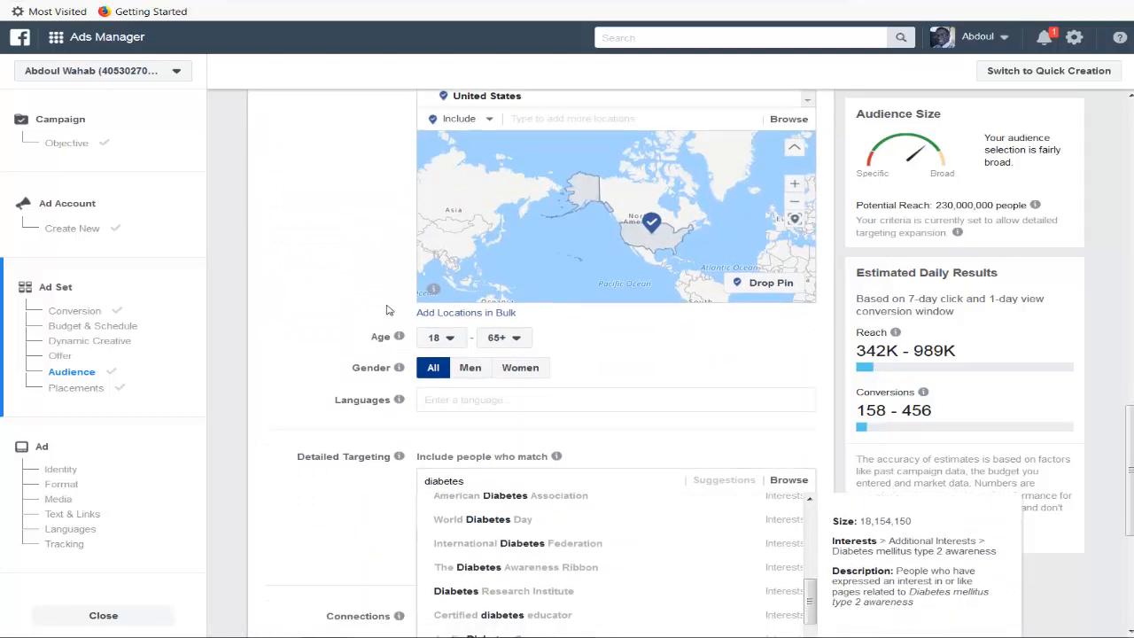
scroll(369, 334, down, 1)
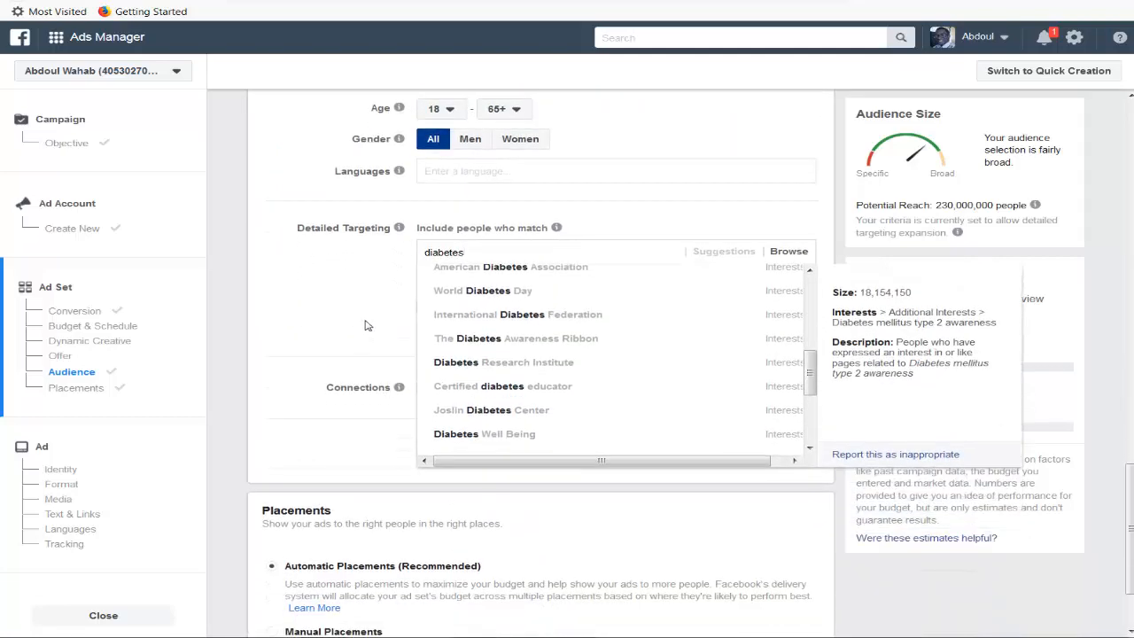